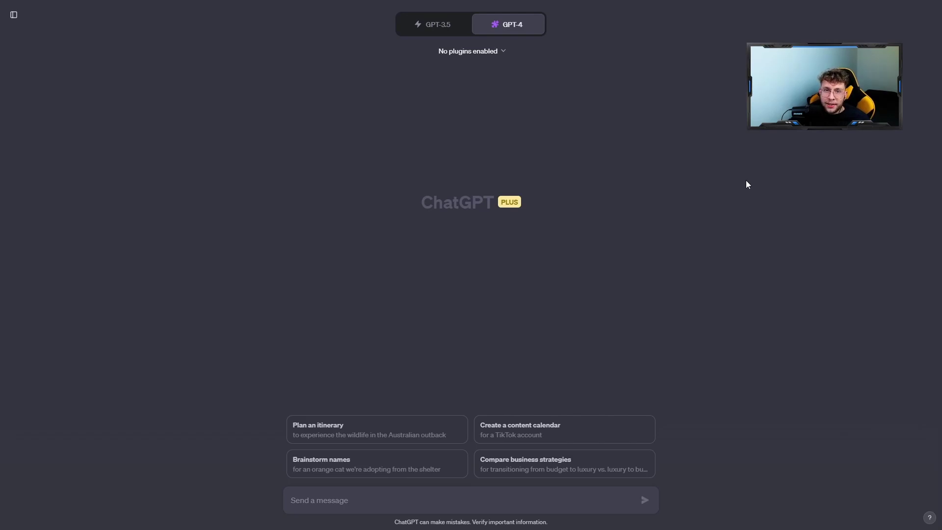
type("Create for me a sticker of a dinosaur that is sleeping, white background, cartoon")
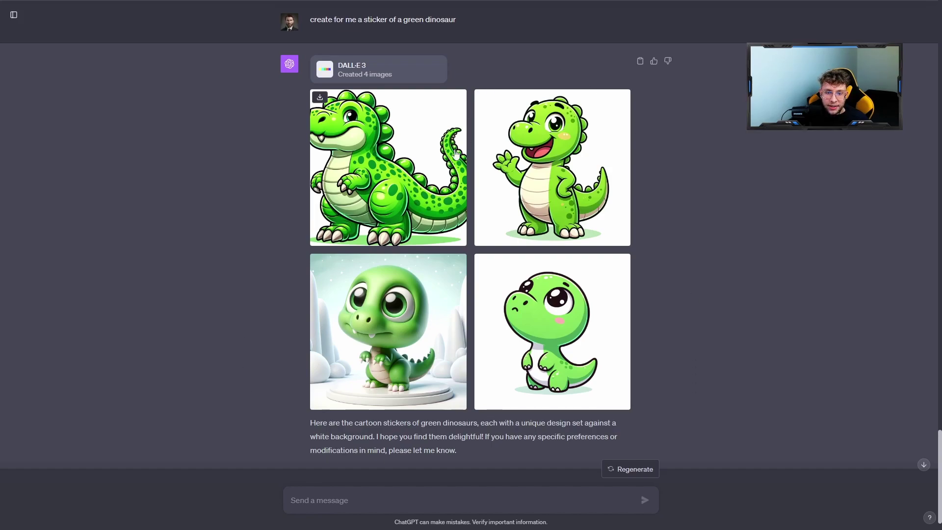
Enlarge the waving green dinosaur sticker to view it full-size
left_click(518, 204)
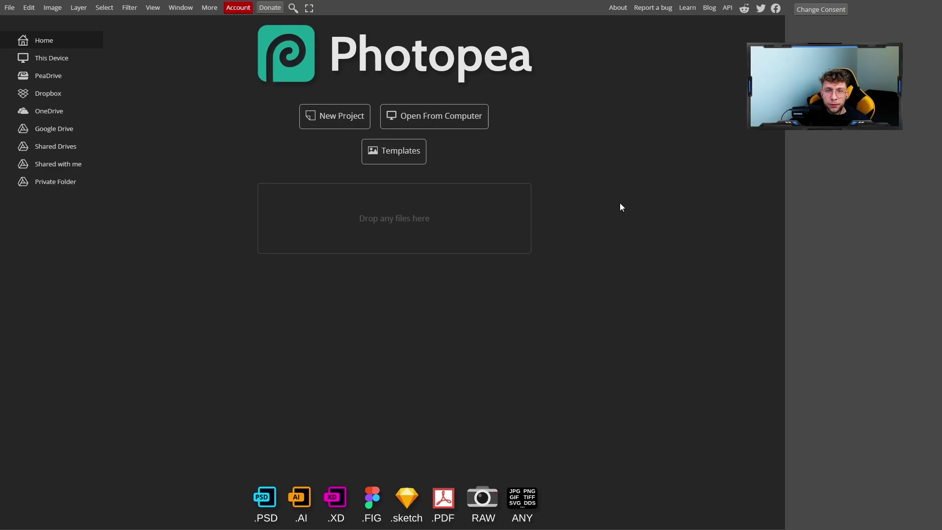
Load the dinosaur sticker into Photopea and delete its white background with Magic Wand
left_click_drag(546, 213, 440, 230)
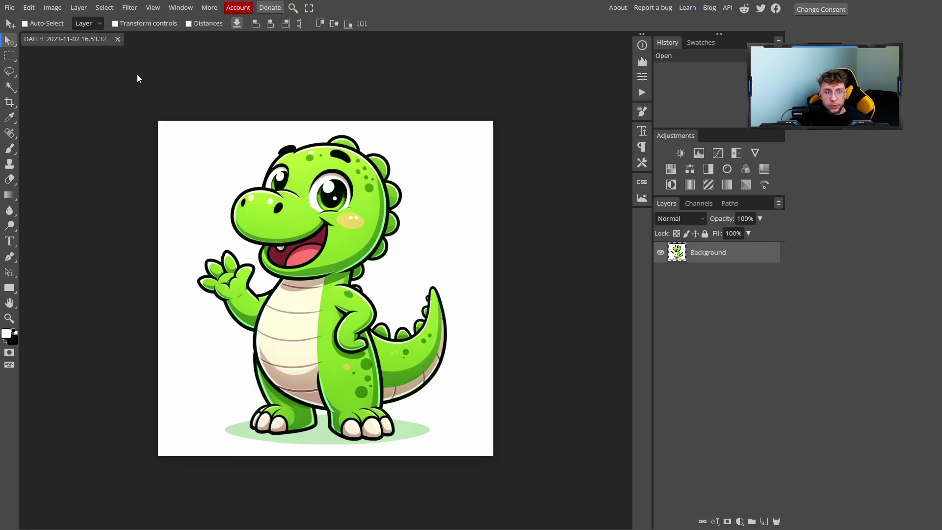
left_click(103, 8)
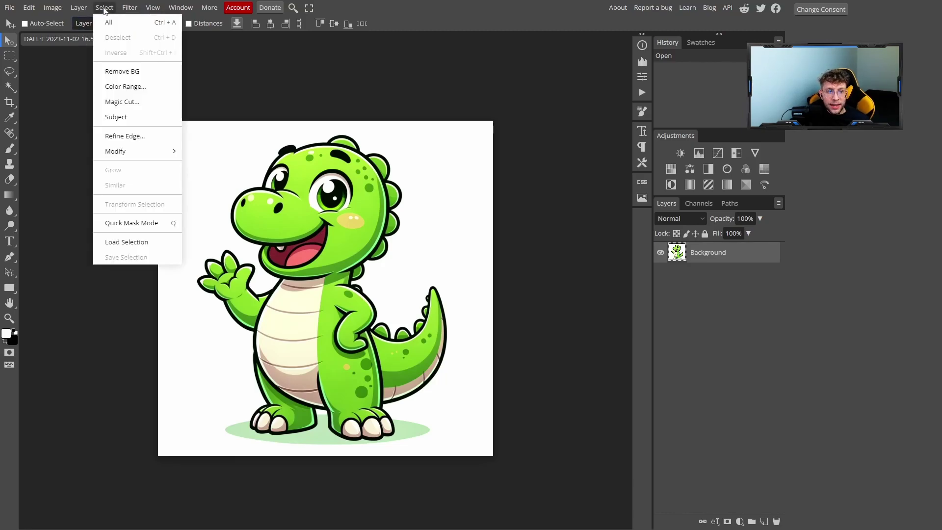
left_click(119, 72)
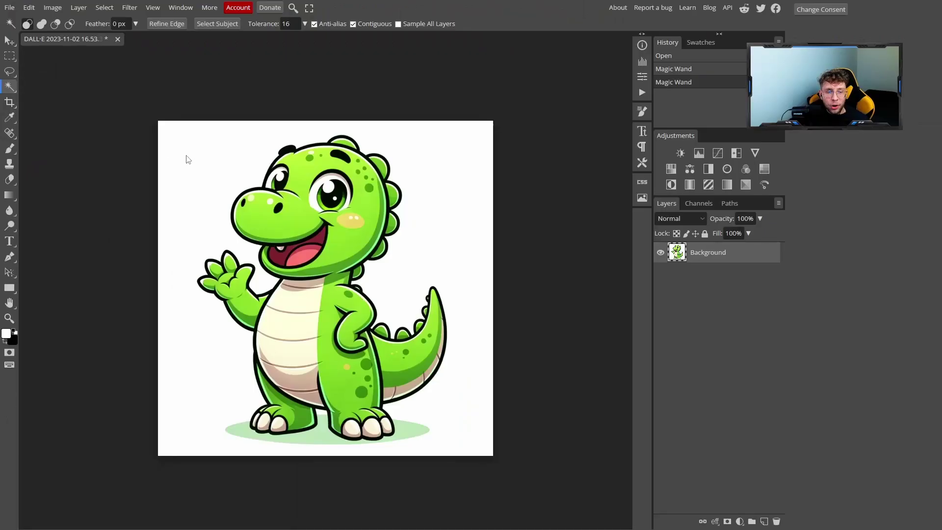
left_click(186, 159)
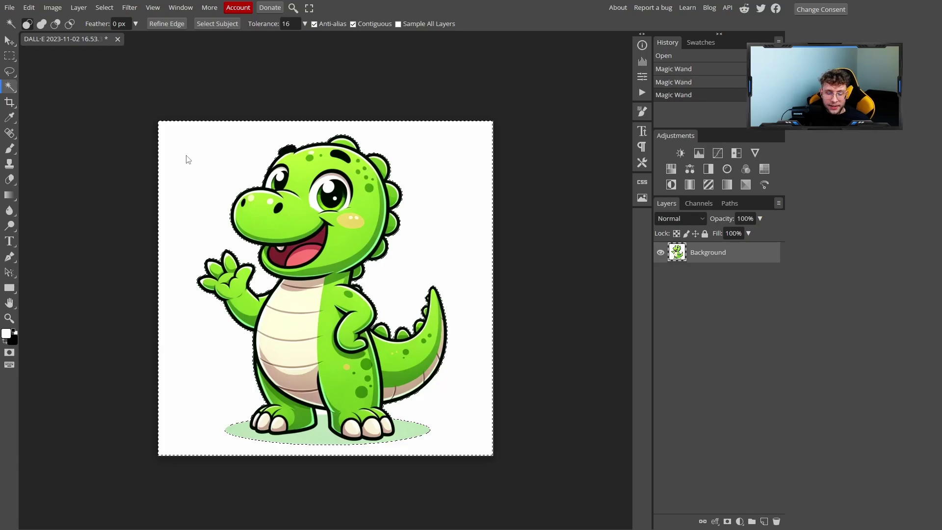
key("Delete")
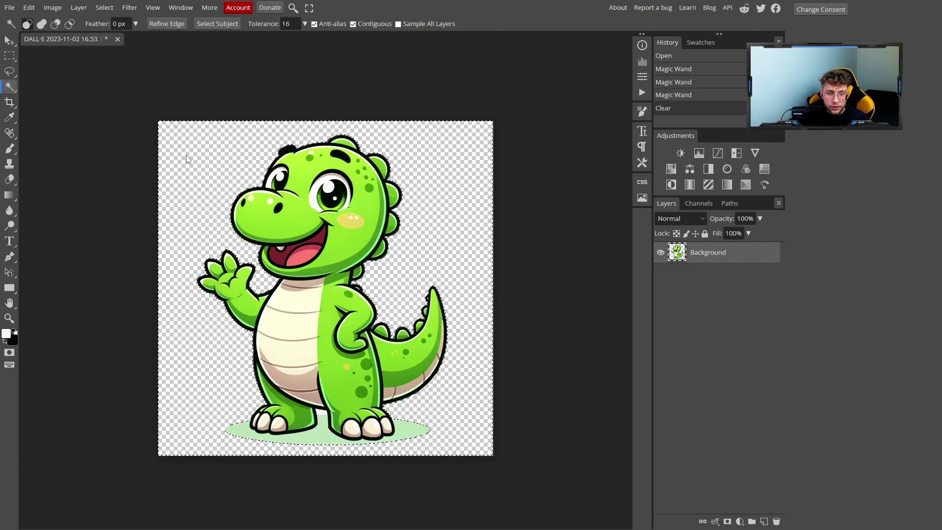
key("ctrl+d")
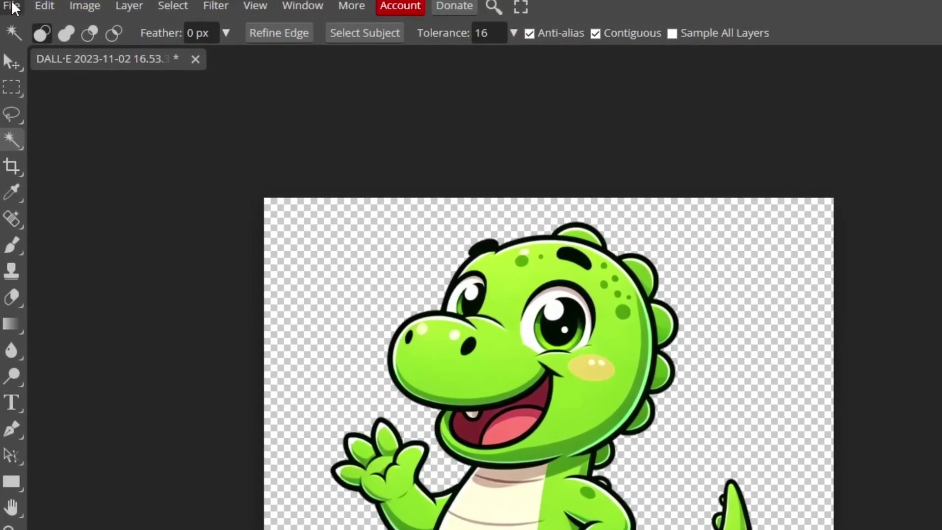
Export the transparent dinosaur sticker as a PNG file
left_click(16, 15)
mouse_move(44, 250)
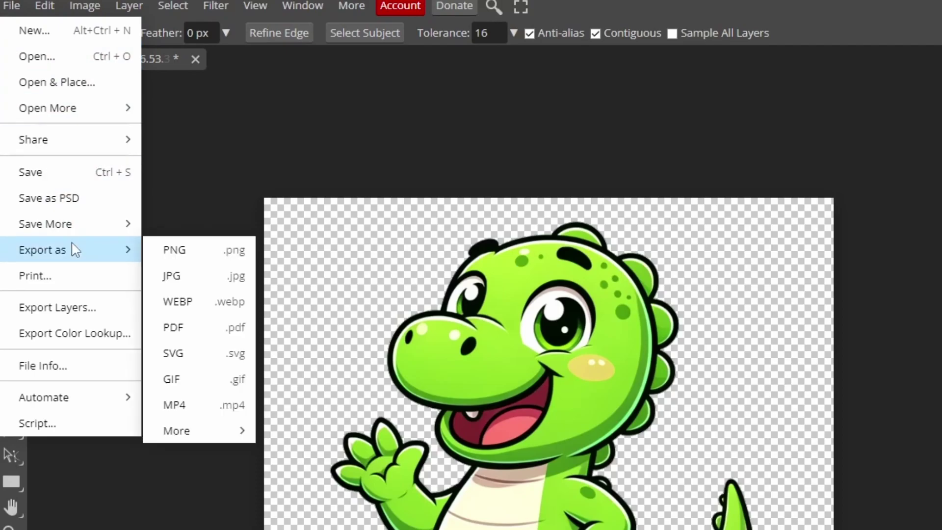
left_click(204, 254)
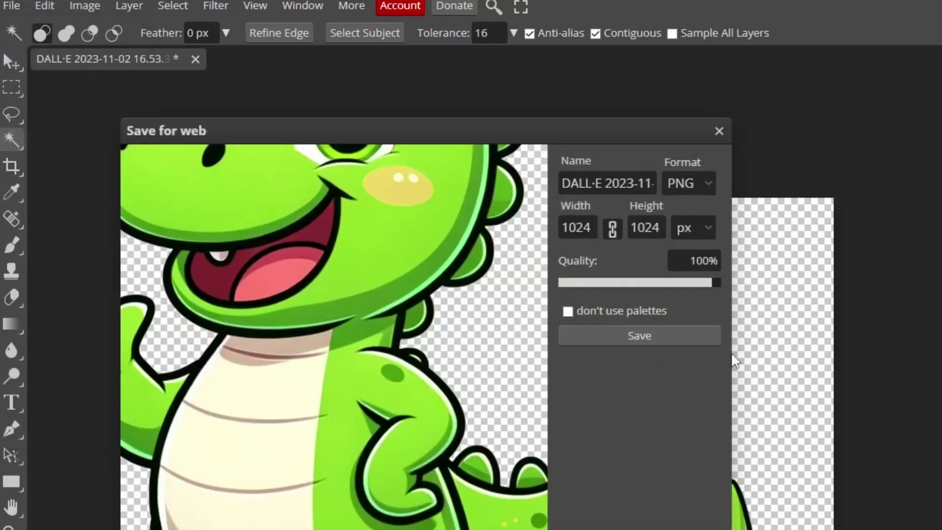
left_click(677, 336)
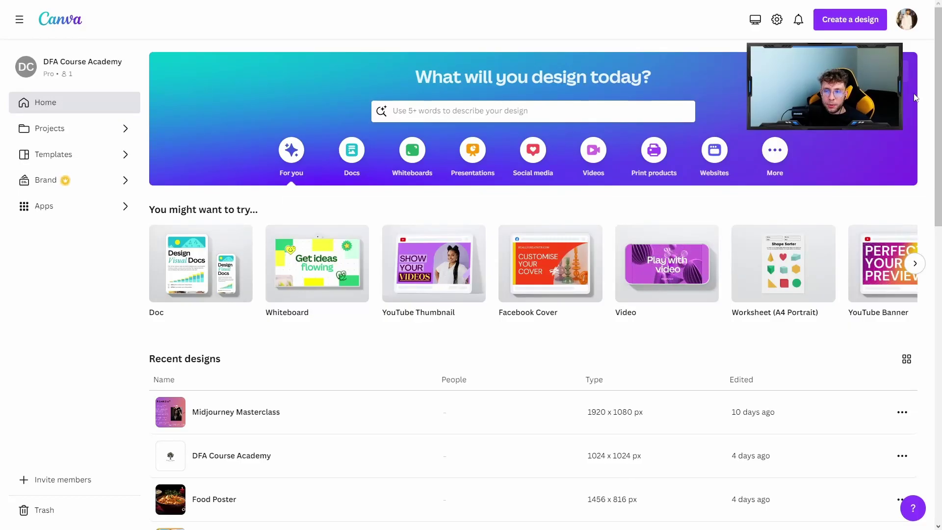
Create a custom 960 × 1200 px Canva design and place the dinosaur PNG on it
left_click(849, 27)
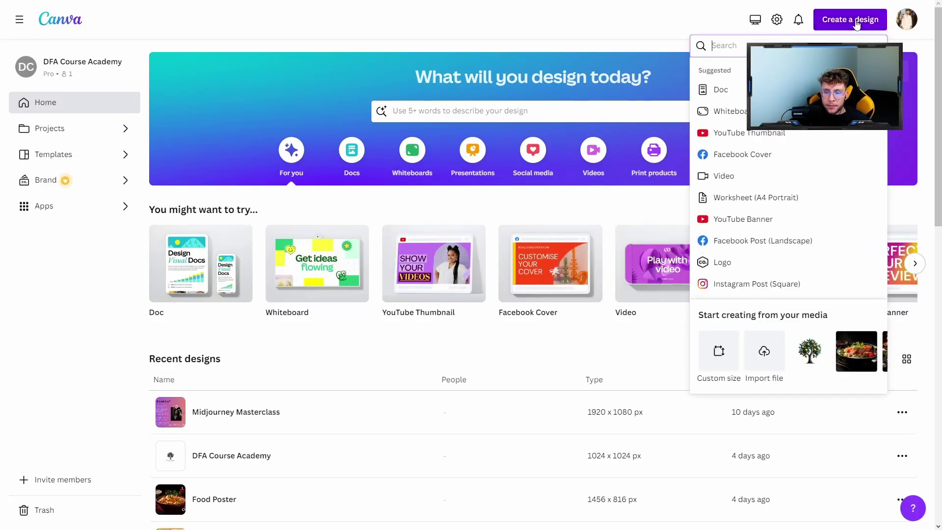
left_click(720, 355)
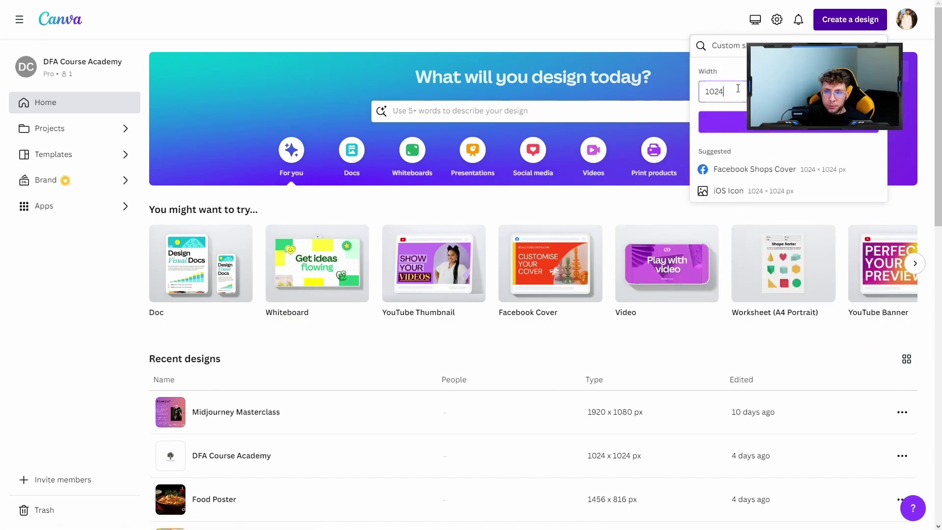
double_click(703, 91)
type("960")
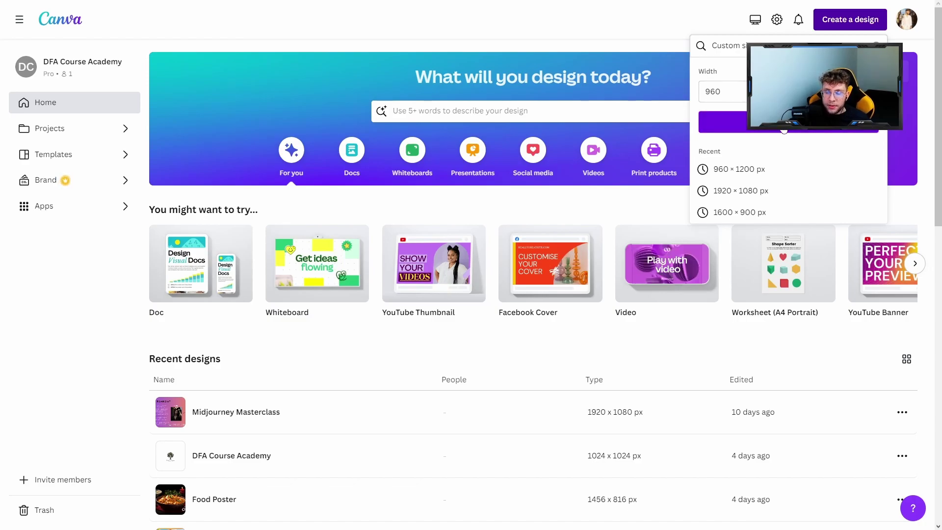
left_click(786, 129)
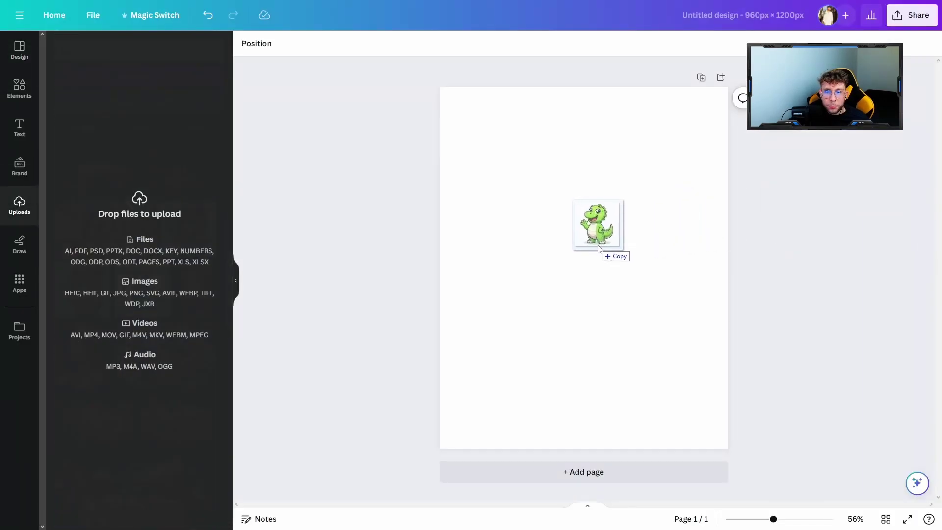
left_click_drag(611, 245, 597, 245)
left_click(791, 205)
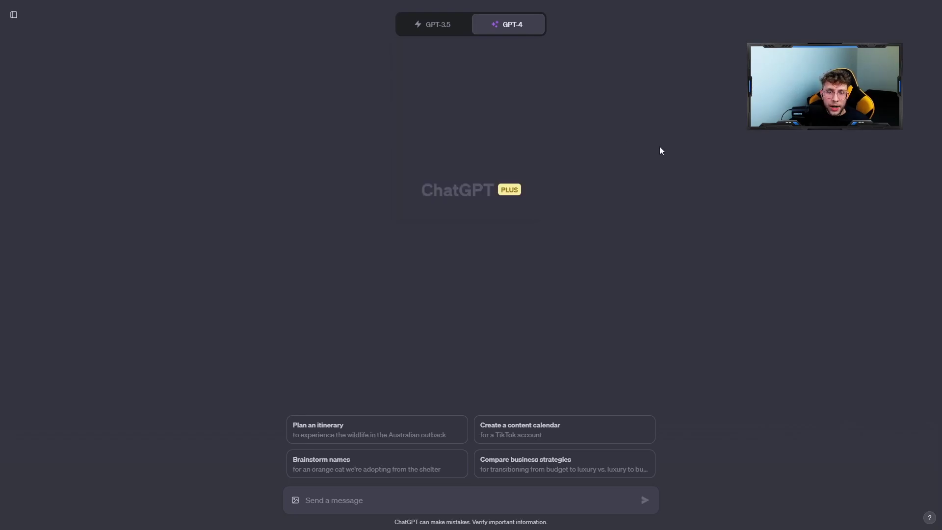
Attach the dinosaur image and request ten playful t-shirt quotes, then ten more
mouse_move(701, 167)
left_mouse_down()
mouse_move(357, 299)
mouse_move(409, 299)
left_mouse_up()
key("ctrl+v")
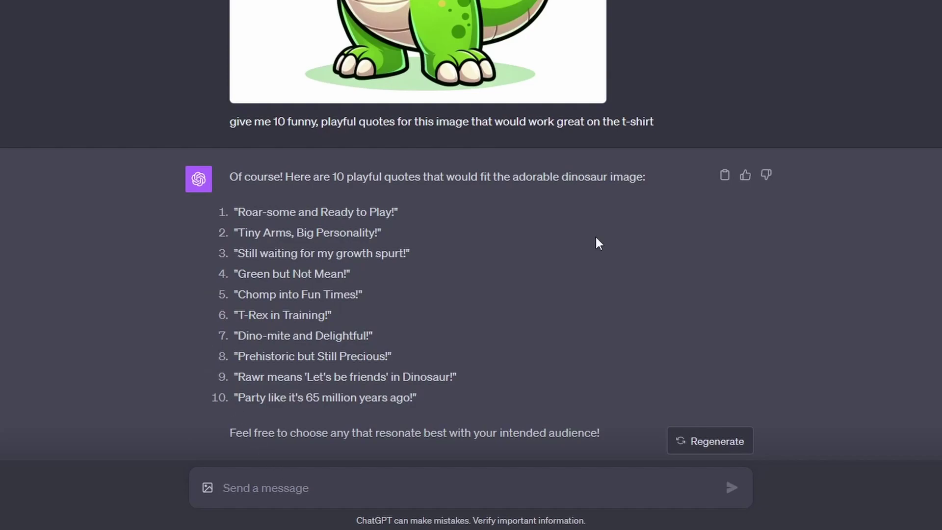
type("another 10 ones")
key("Return")
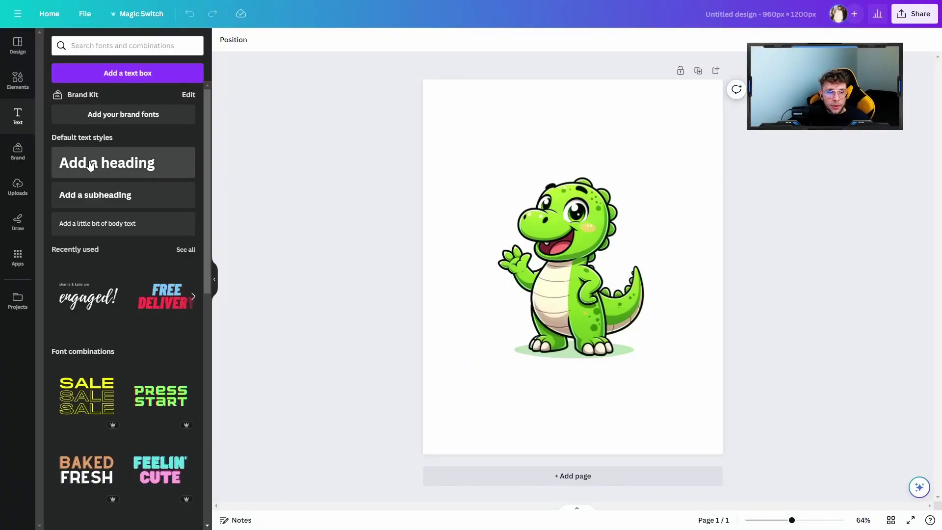
Add a 'Small Feet' heading above the dinosaur and a 'Big adventures' copy below
left_click_drag(88, 164, 585, 120)
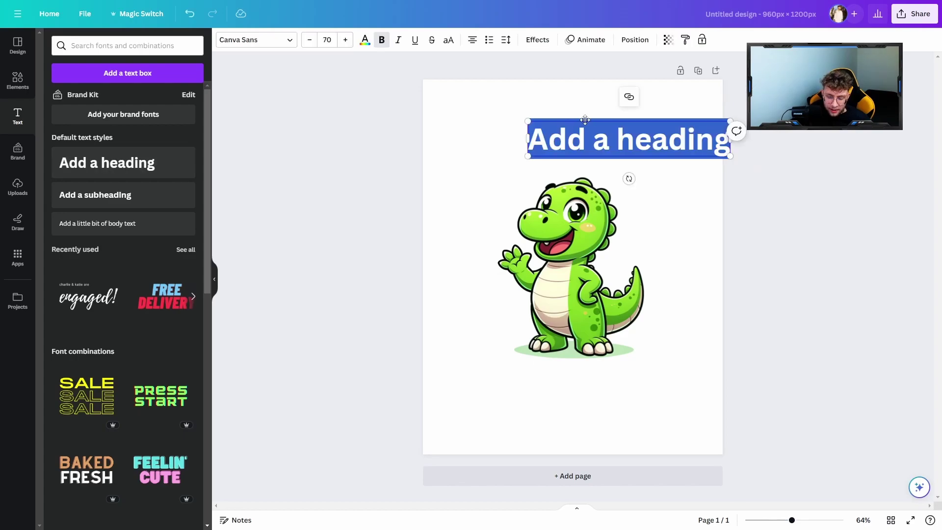
type("Sma")
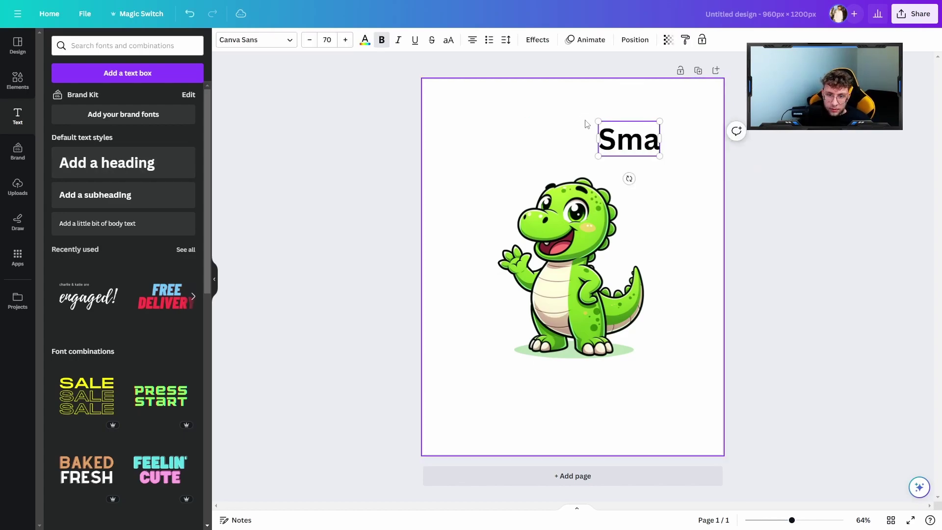
type("ll Feet")
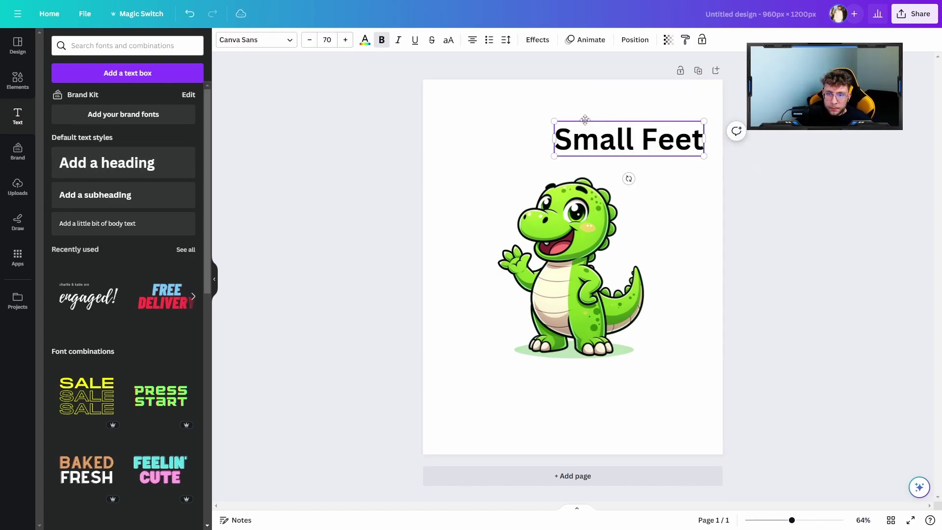
left_click(680, 214)
left_click_drag(648, 144, 598, 395)
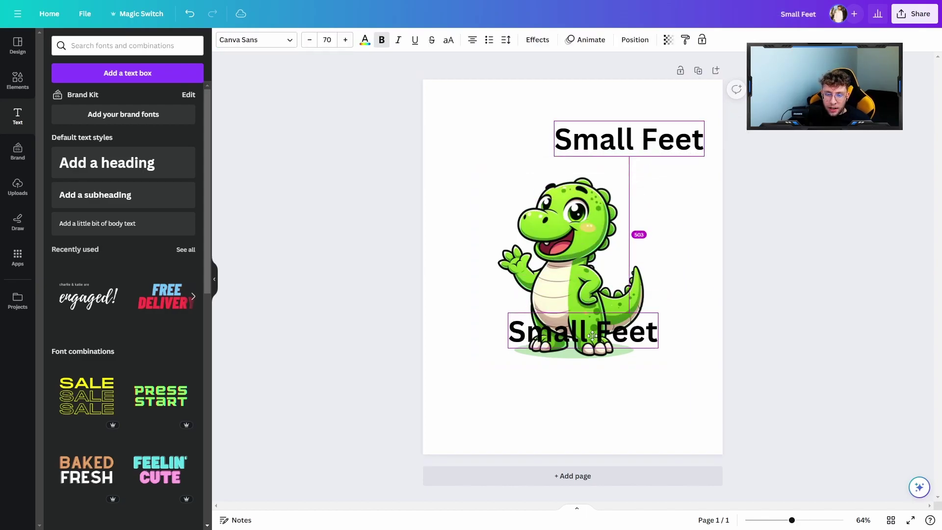
double_click(597, 394)
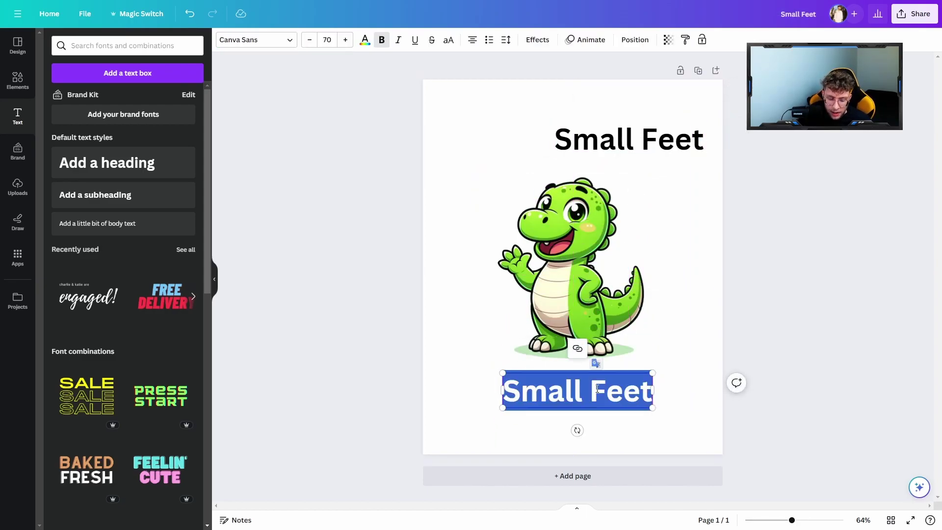
type("Big adventures")
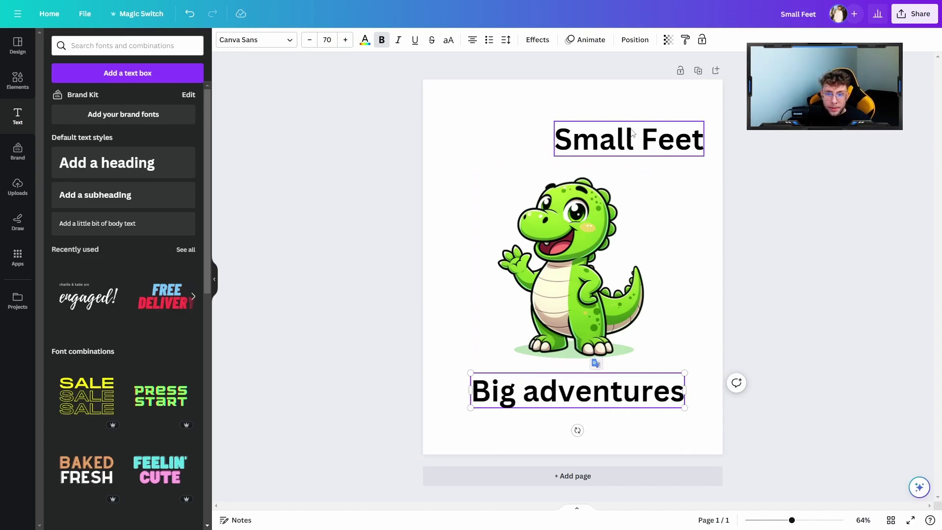
Set Small Feet in Luckiest Guy and copy that style onto Big adventures
left_click(620, 140)
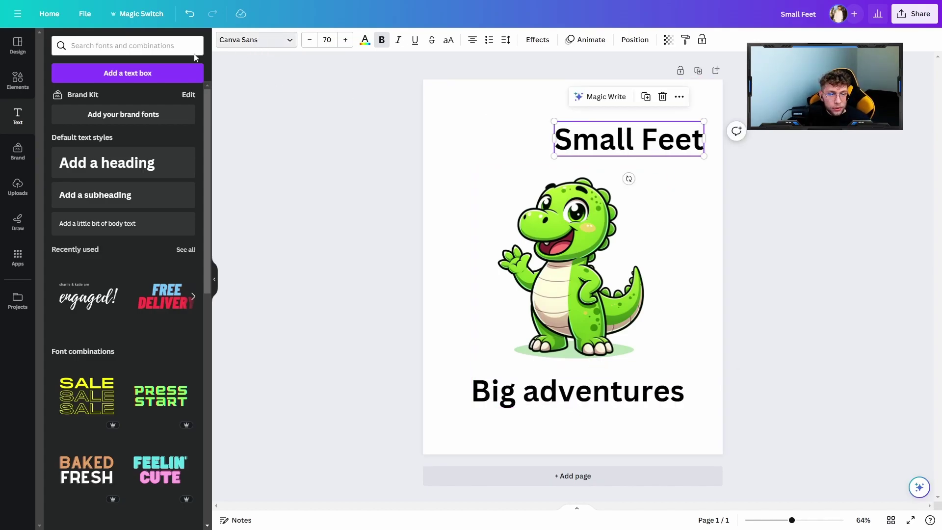
left_click(266, 42)
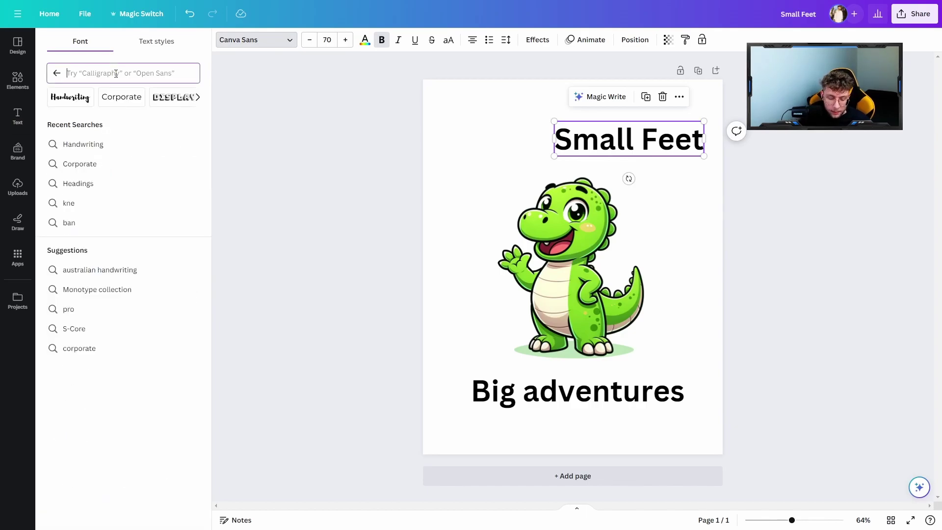
type("lucki")
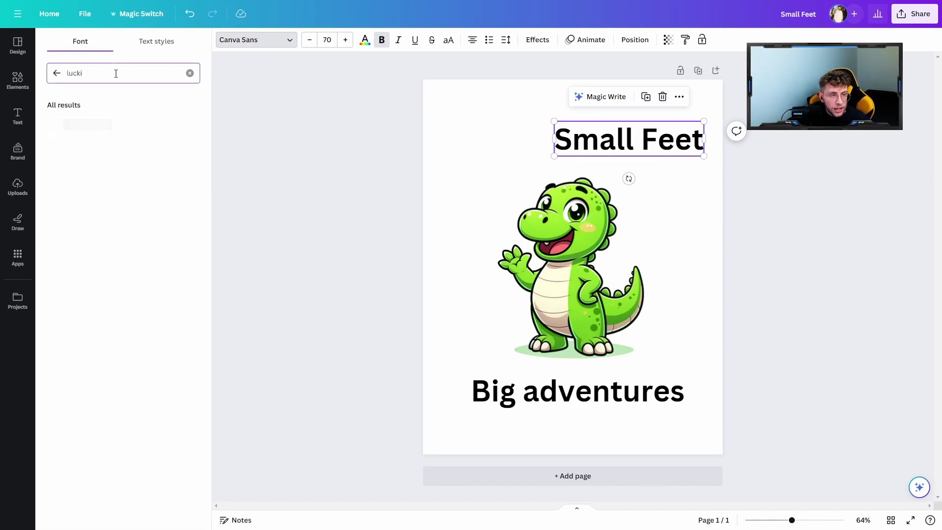
left_click(112, 125)
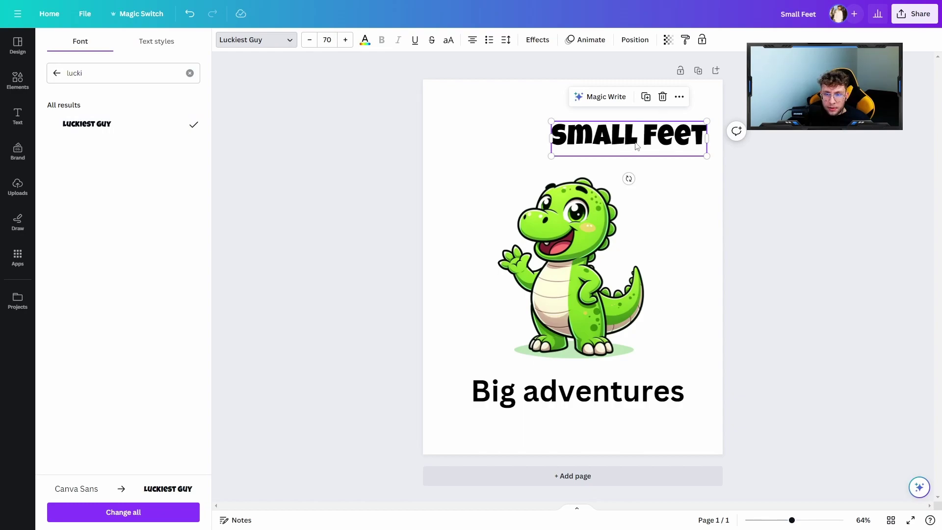
left_click_drag(635, 143, 576, 141)
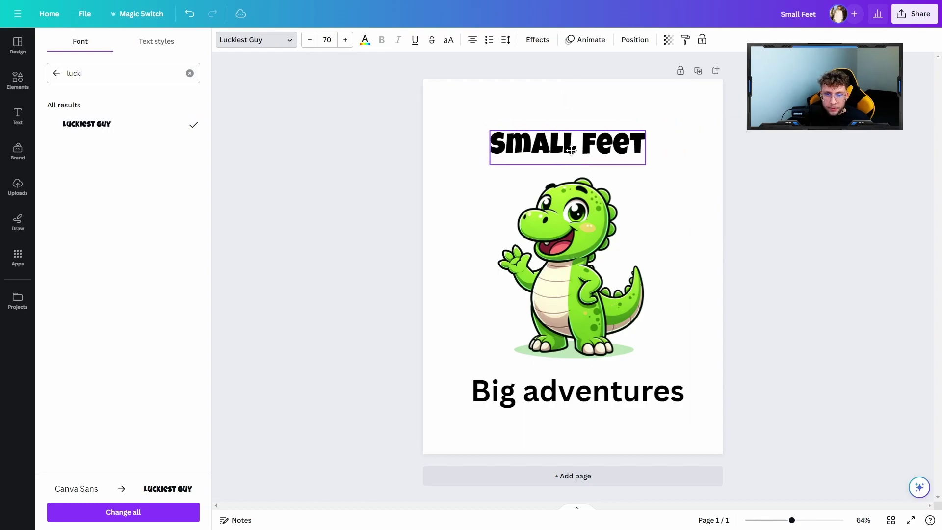
left_click(685, 40)
left_click(578, 390)
Enlarge Small Feet onto two tightly spaced lines, centred at the top
left_click(614, 138)
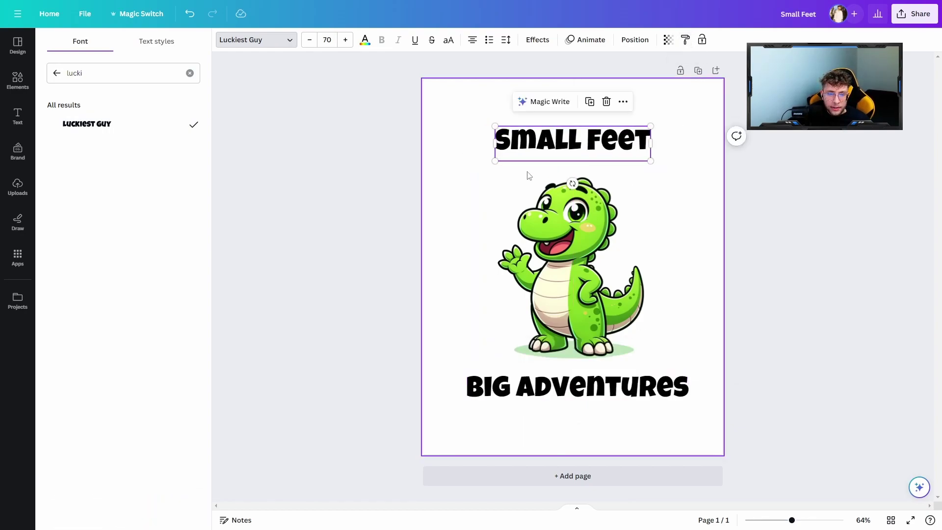
left_click_drag(651, 160, 681, 185)
left_click_drag(622, 149, 602, 132)
key("Return")
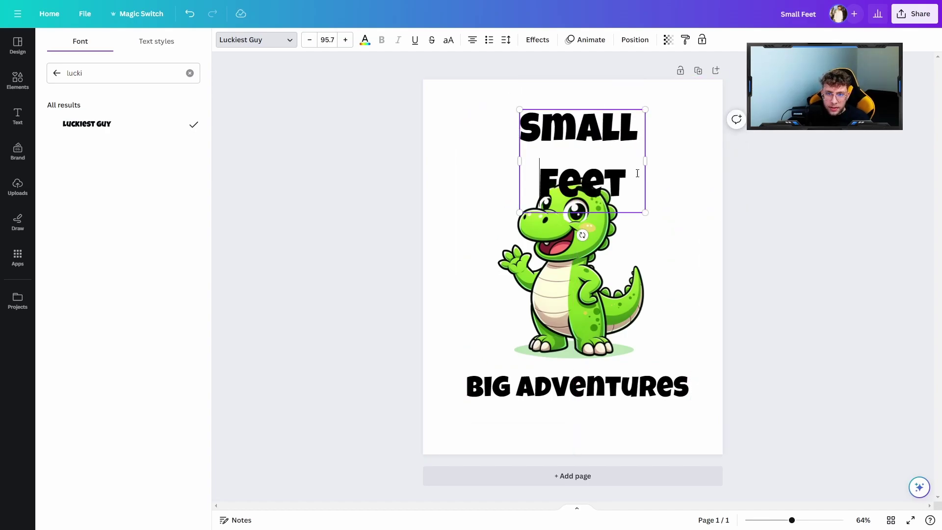
left_click(643, 146)
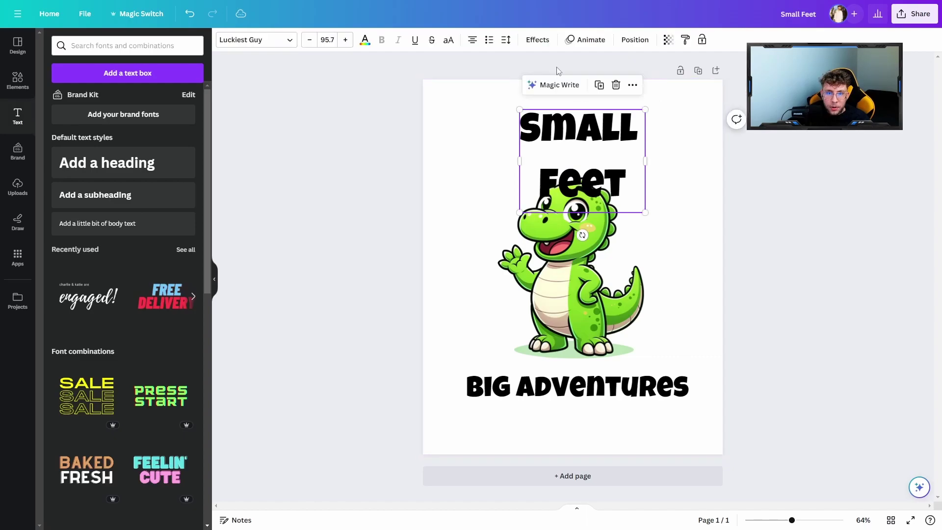
left_click(506, 39)
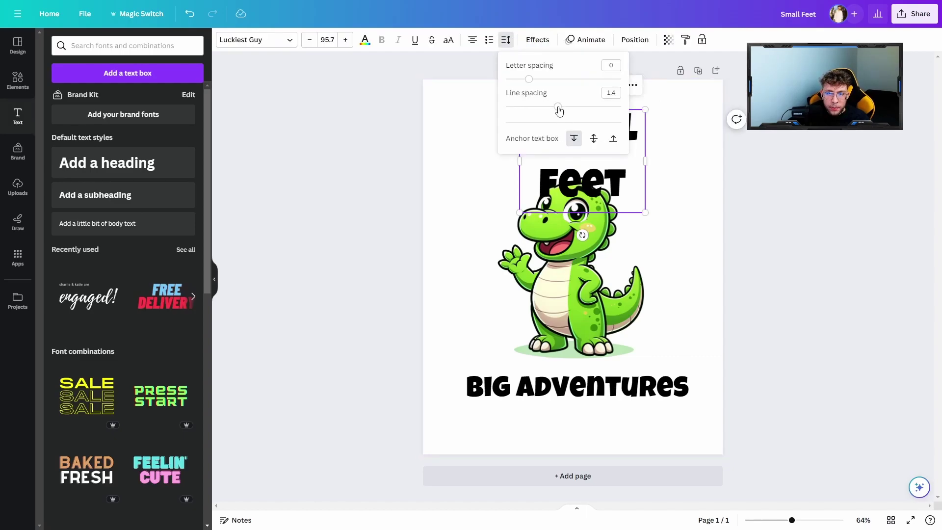
left_click_drag(558, 107, 521, 108)
left_click(663, 150)
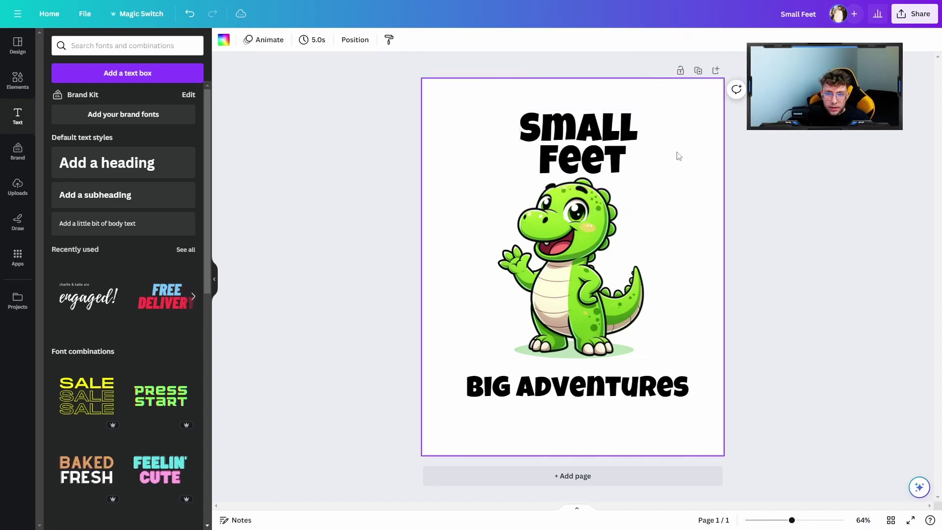
left_click_drag(604, 151, 574, 137)
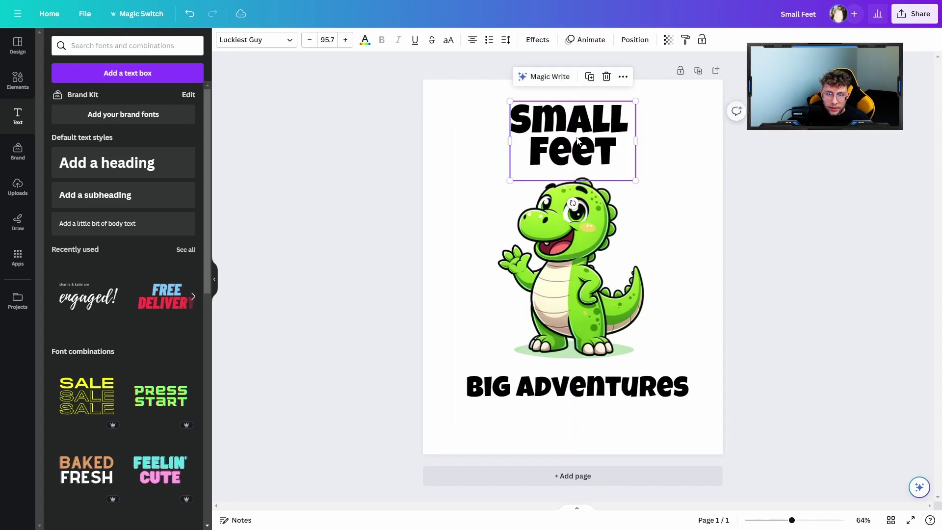
Colour the Small Feet title with the dinosaur's green using the eyedropper
left_click(365, 41)
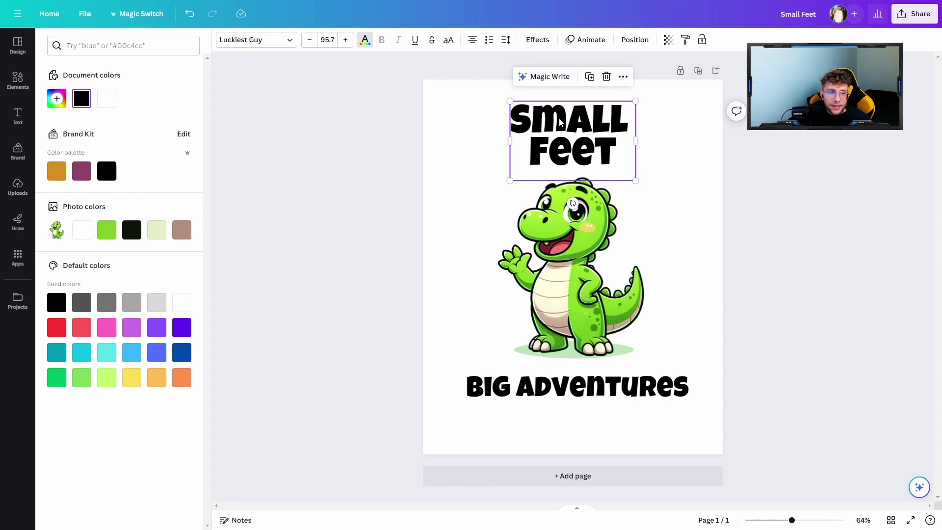
left_click(57, 98)
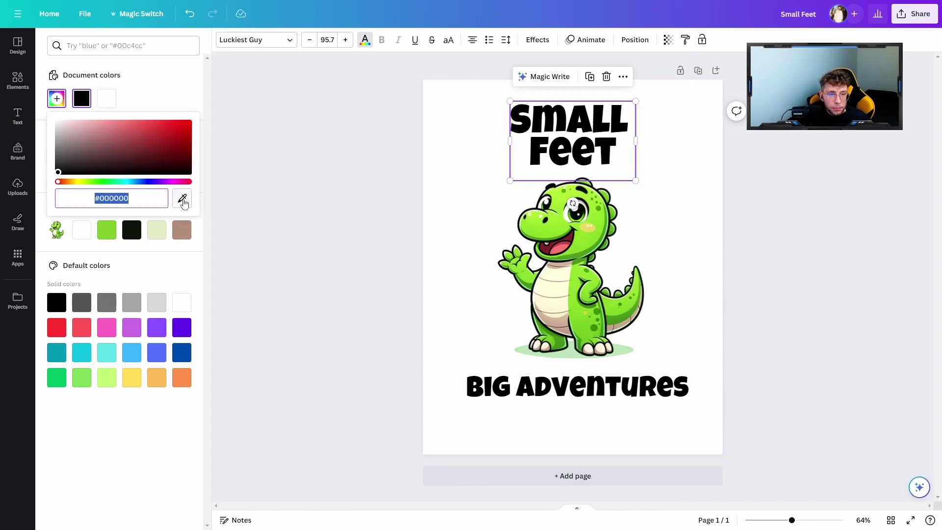
left_click(182, 198)
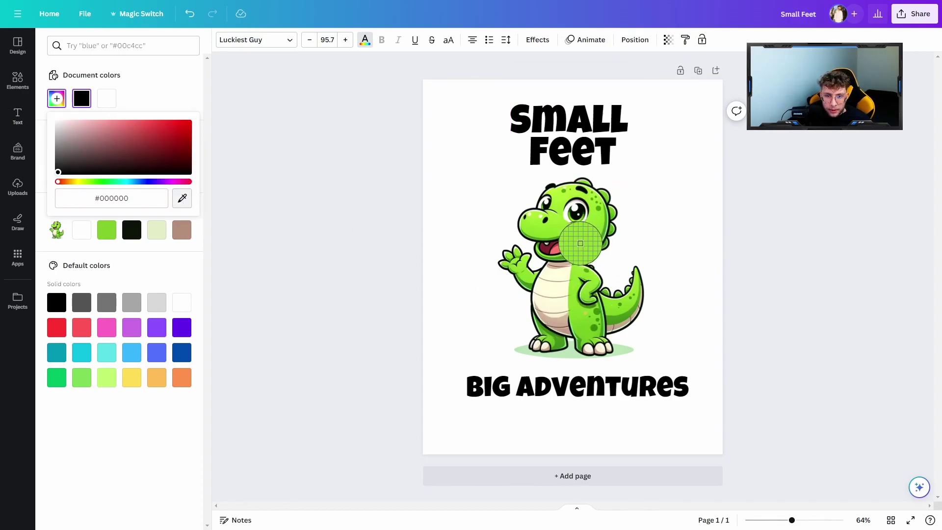
left_click(580, 244)
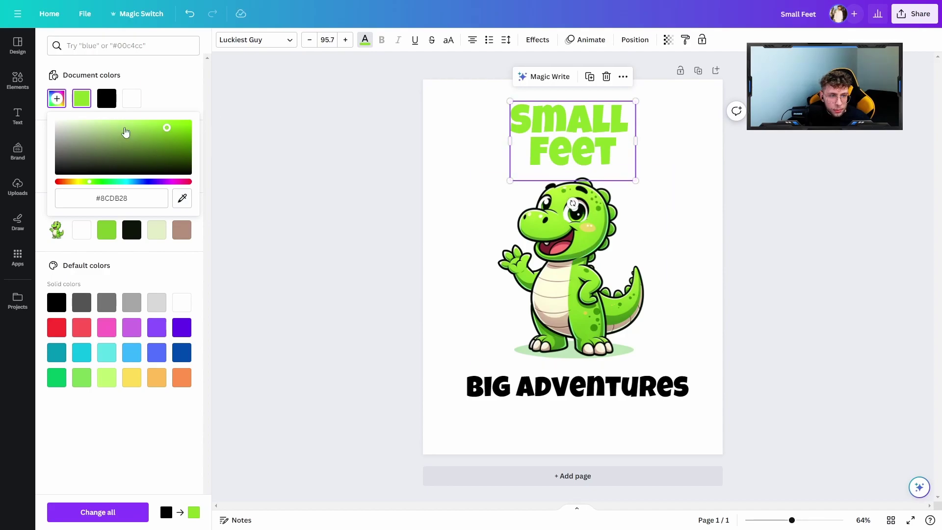
left_click(182, 198)
key("Escape")
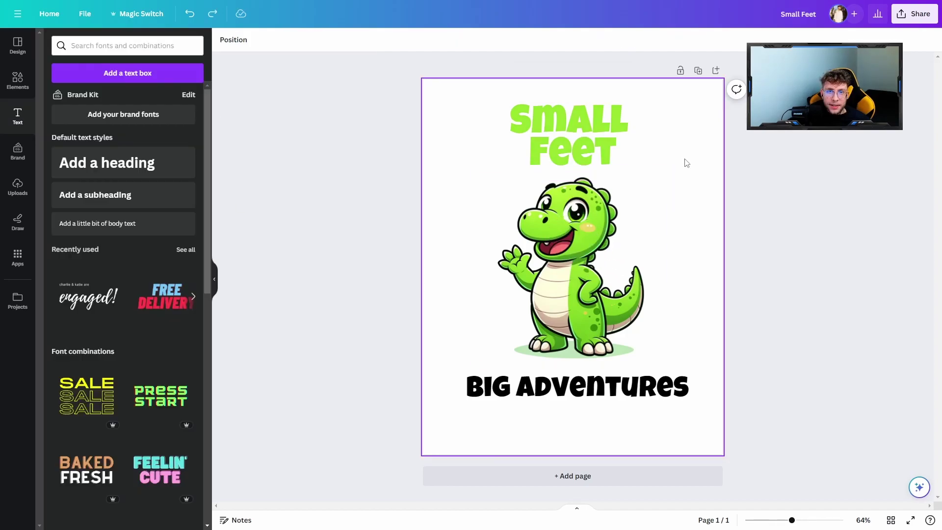
Give the Small Feet title a black outline with thickness 70
left_click(588, 135)
left_click(537, 40)
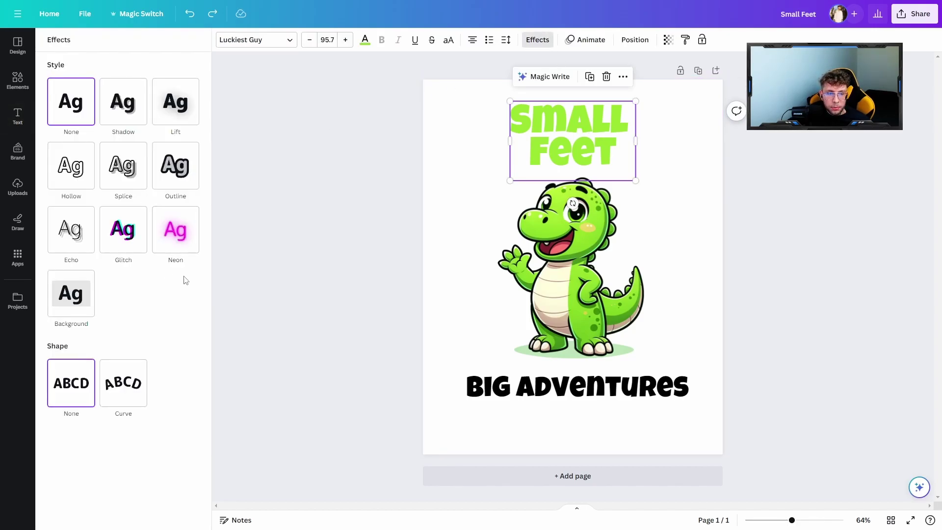
left_click(185, 173)
left_click(193, 245)
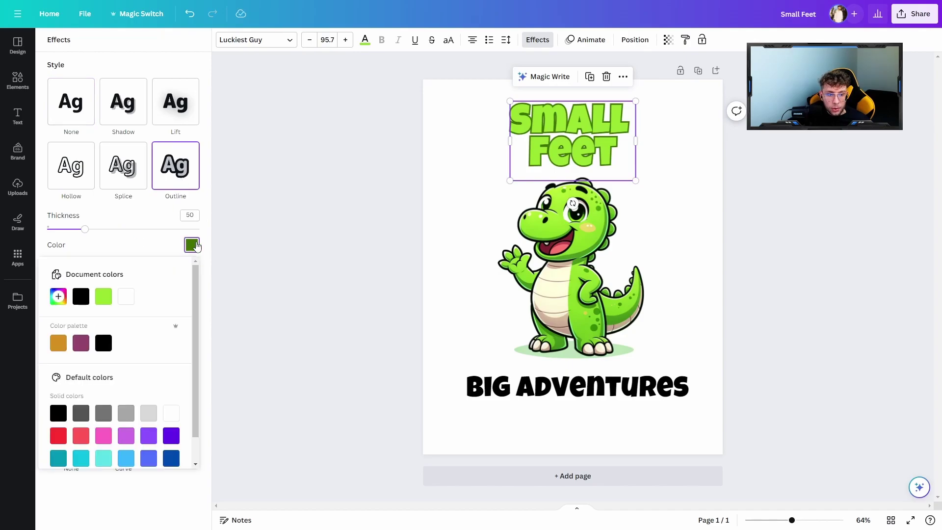
left_click(81, 295)
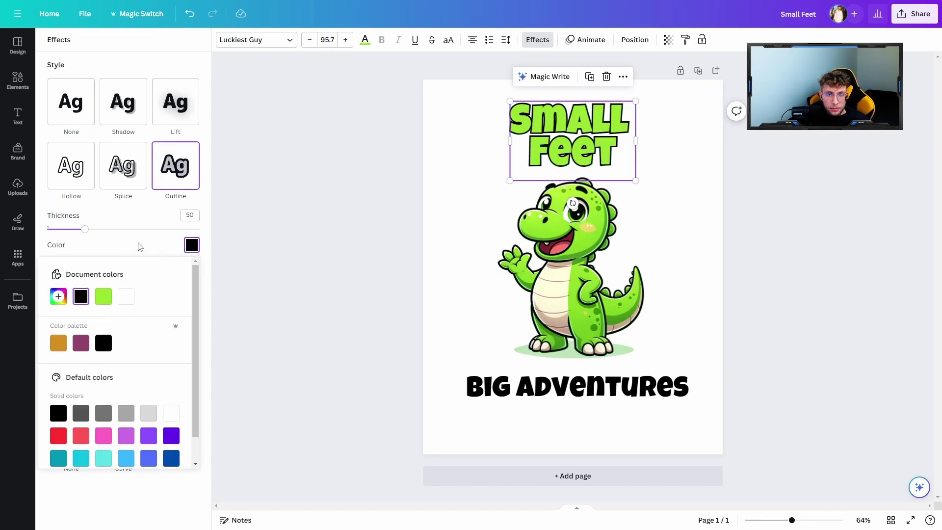
left_click(189, 216)
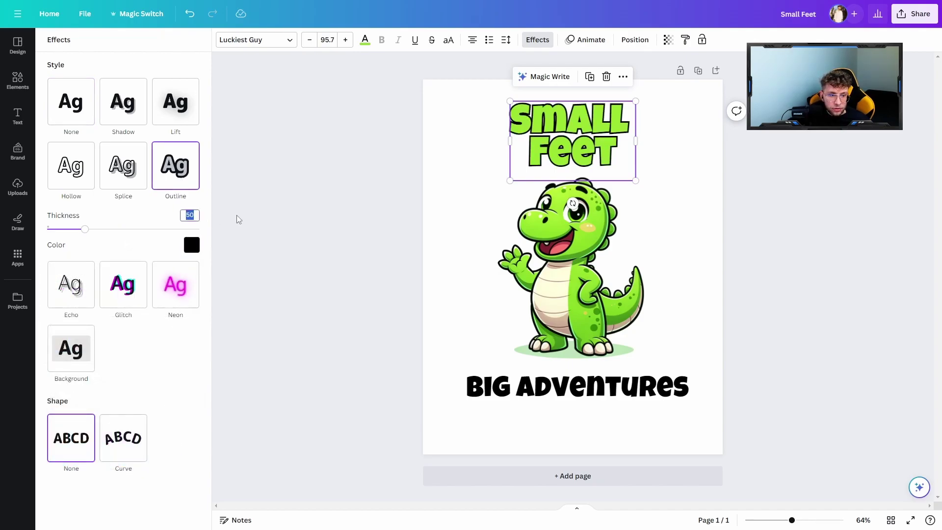
type("70")
key("Return")
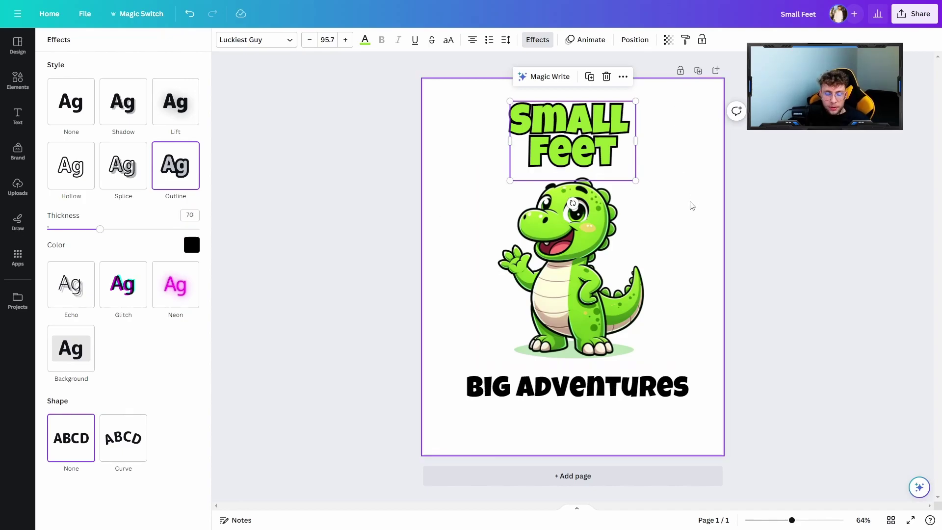
Copy the title styling onto Big Adventures, adjust its line break, and shrink its box
left_click(684, 40)
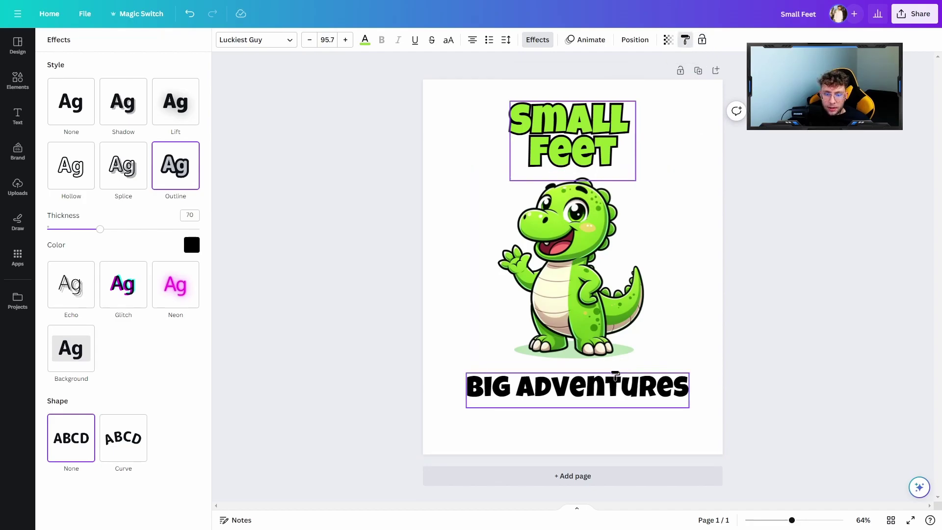
left_click(614, 381)
left_click(453, 422)
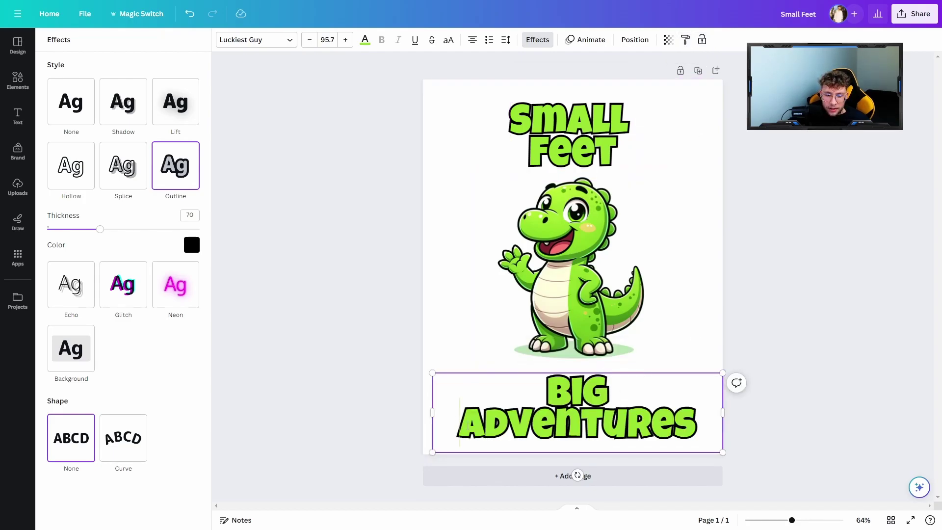
key("BackSpace")
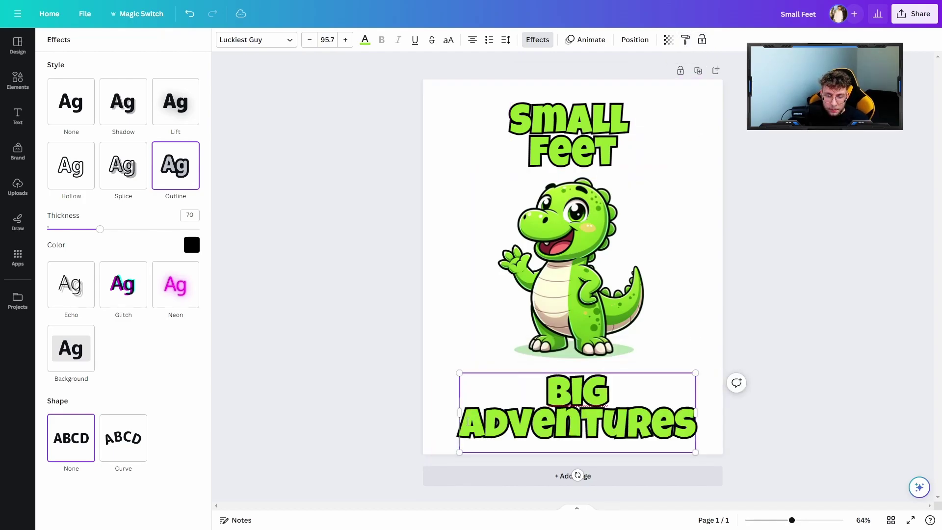
mouse_move(697, 451)
left_mouse_down()
mouse_move(651, 436)
mouse_move(632, 403)
left_mouse_up()
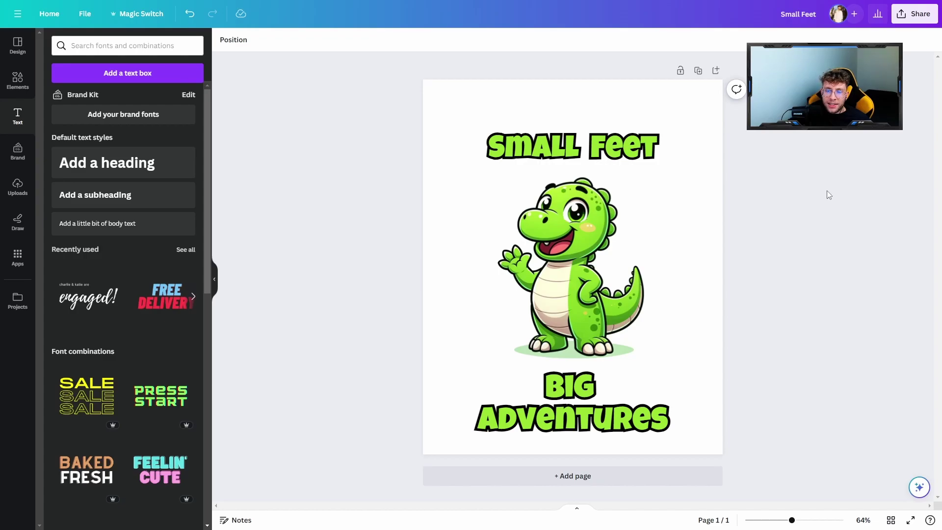
Apply a Curve shape to Small Feet, soften it to about 49, and centre it
left_click(583, 151)
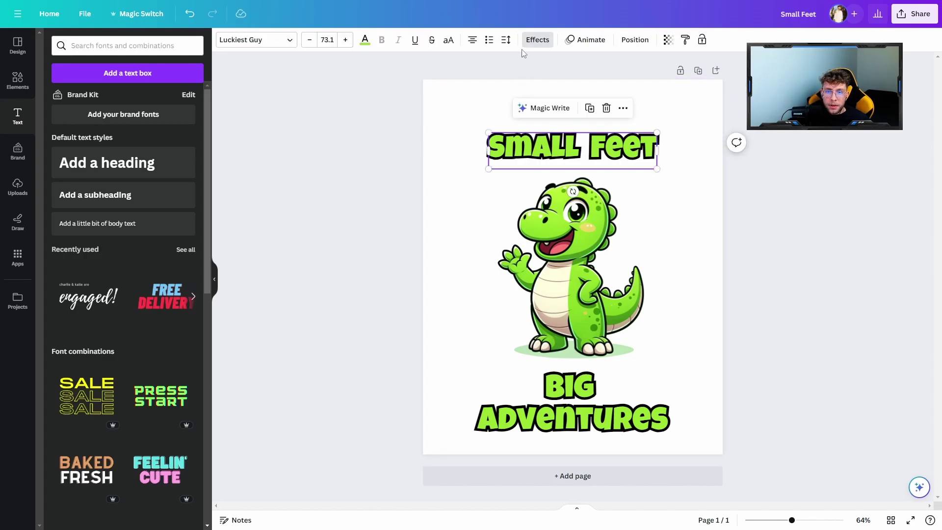
left_click(535, 41)
left_click(121, 450)
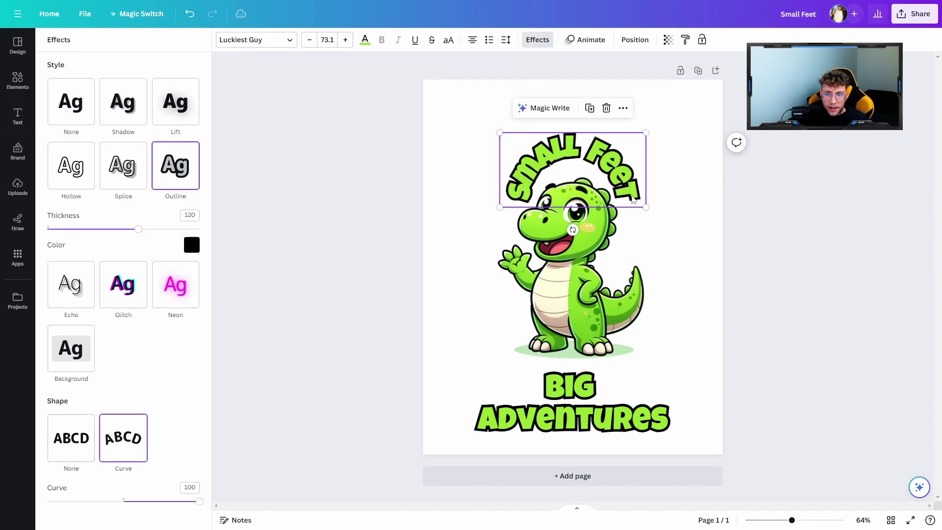
left_click(200, 503)
left_click_drag(199, 504, 162, 502)
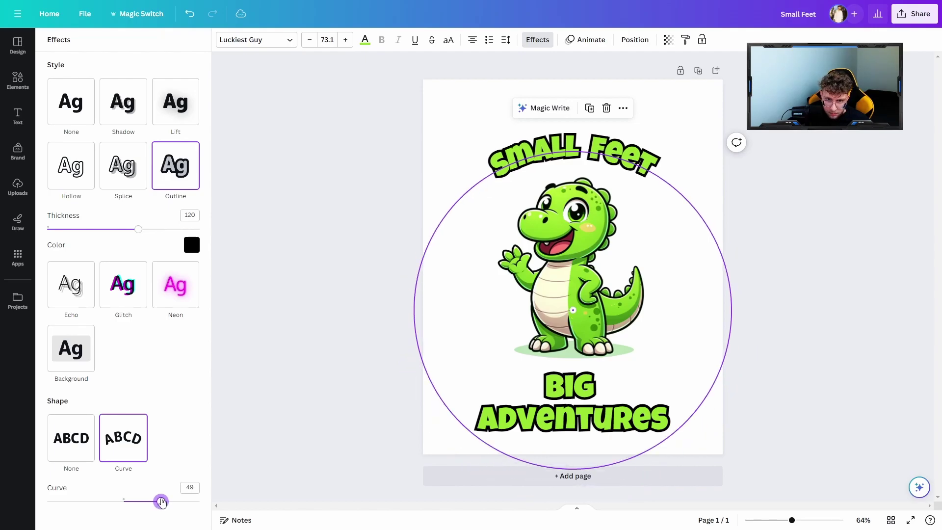
left_click_drag(551, 158, 554, 156)
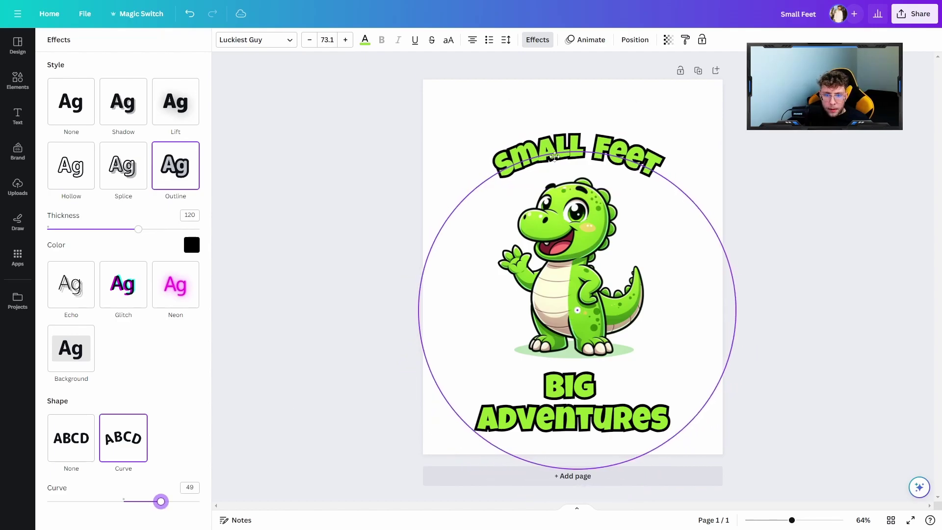
key("Escape")
left_click(827, 162)
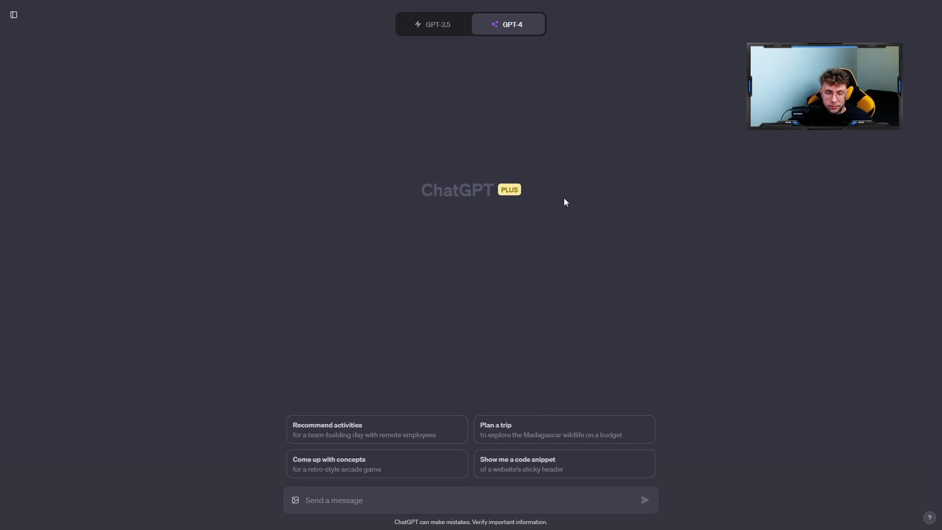
Paste the minimalist golden-apple tree logo prompt and highlight its key style phrases
type("Create for me a small logos for a education company, vibrant tree with the golden apples, fancy, graphite, smooth, keep exclusive style, make it minimalistic and eye catchy, white background")
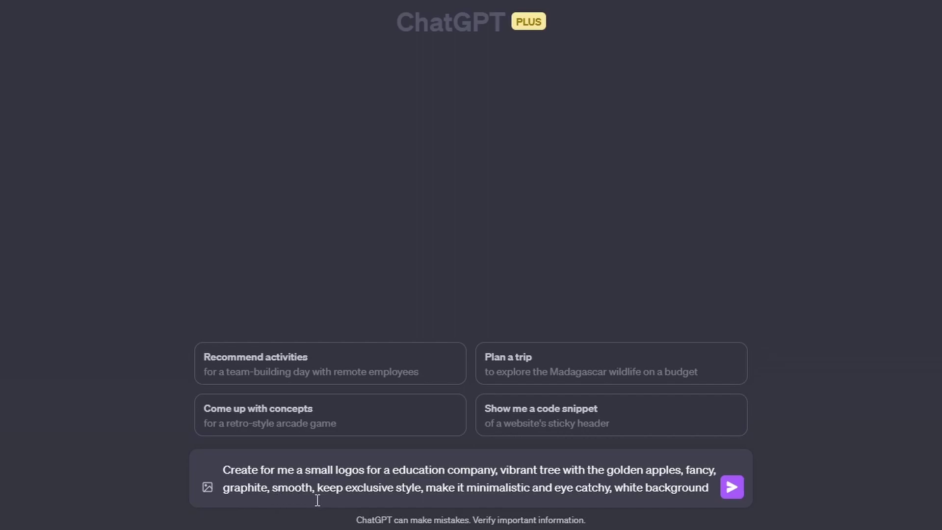
left_click_drag(316, 494, 422, 499)
left_click_drag(420, 501, 512, 501)
mouse_move(514, 502)
left_mouse_down()
mouse_move(626, 504)
mouse_move(611, 501)
left_mouse_up()
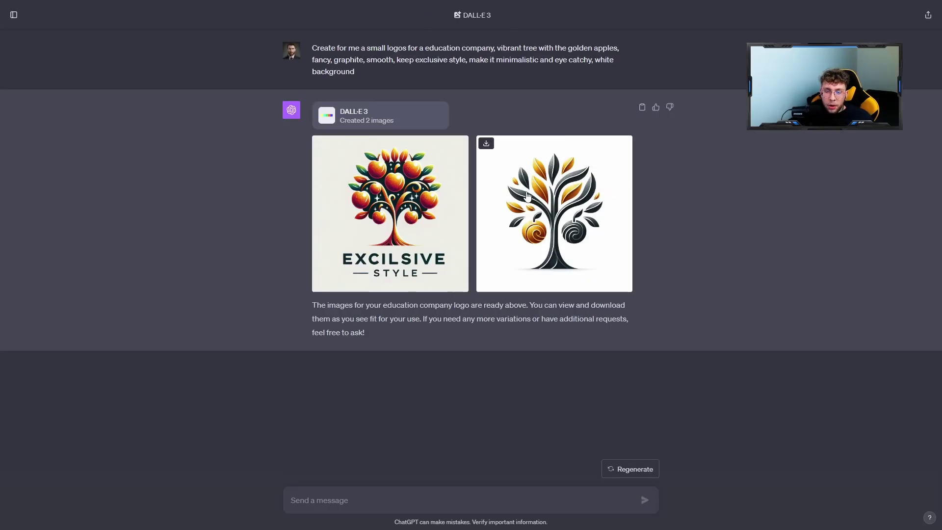
Review both original golden-apple tree logos full-size
left_click(416, 219)
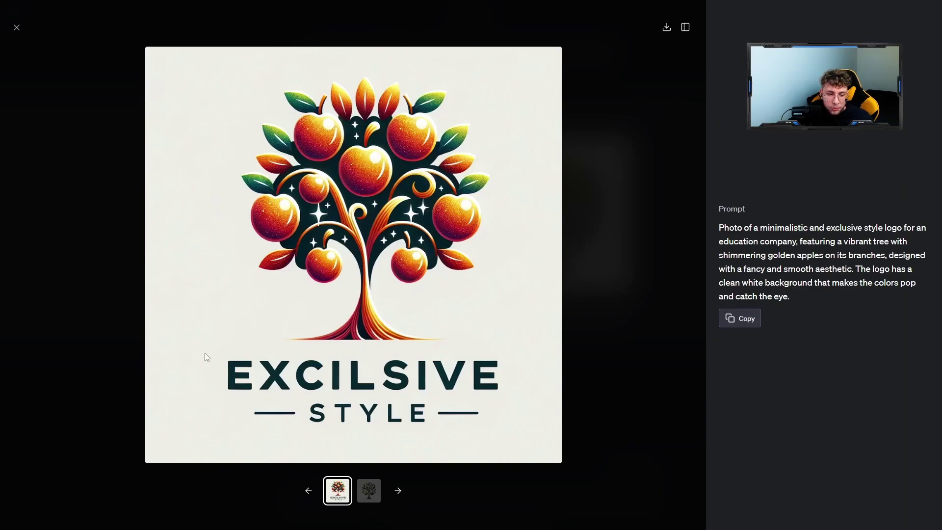
left_click(370, 491)
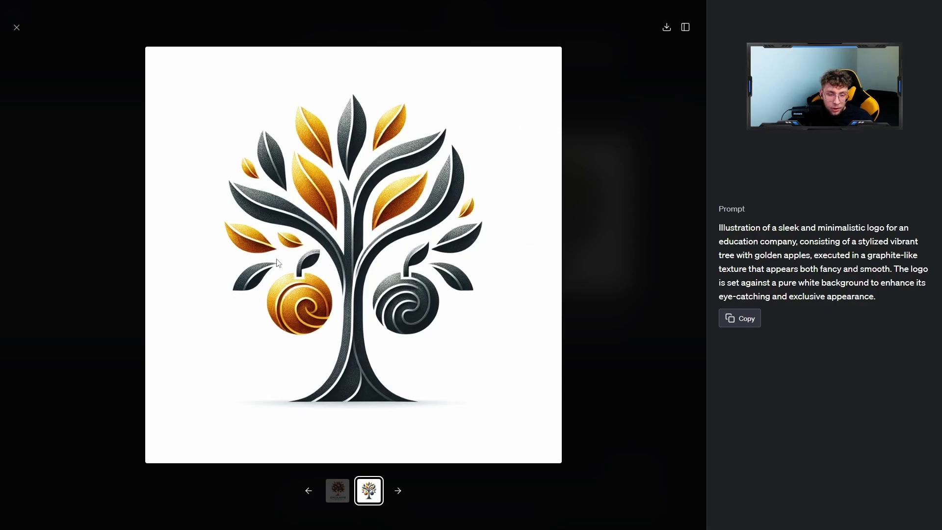
left_click(16, 28)
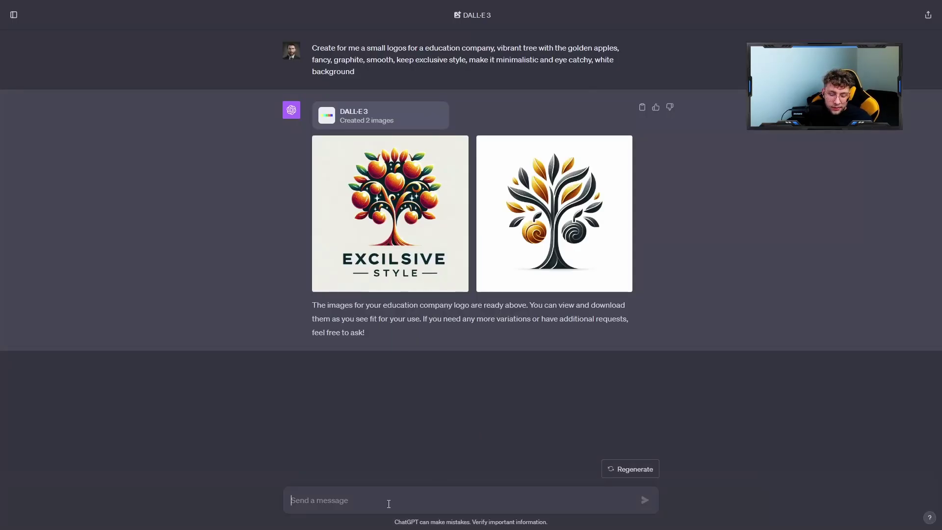
type("Basing on the 2nd one image give me more examples")
Request more logos like the second one and review both new variations full-size
key("Return")
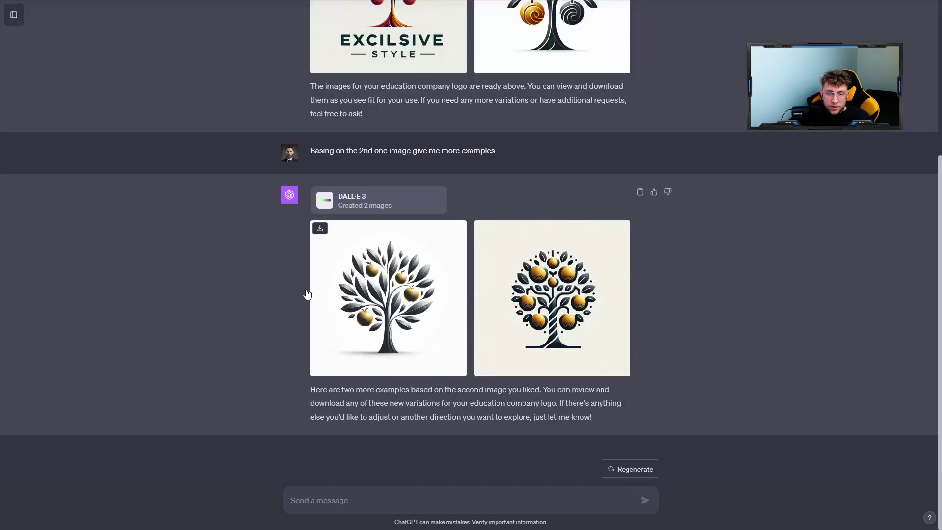
left_click(376, 299)
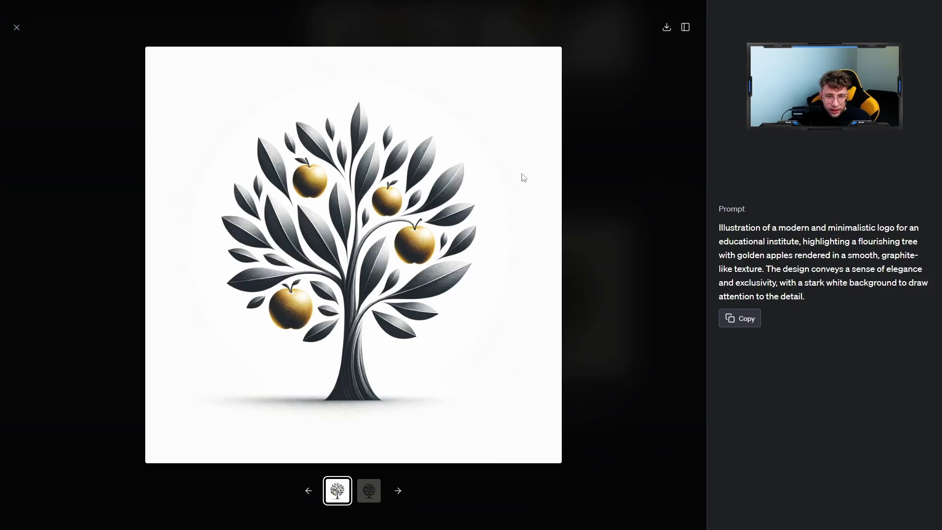
left_click(369, 490)
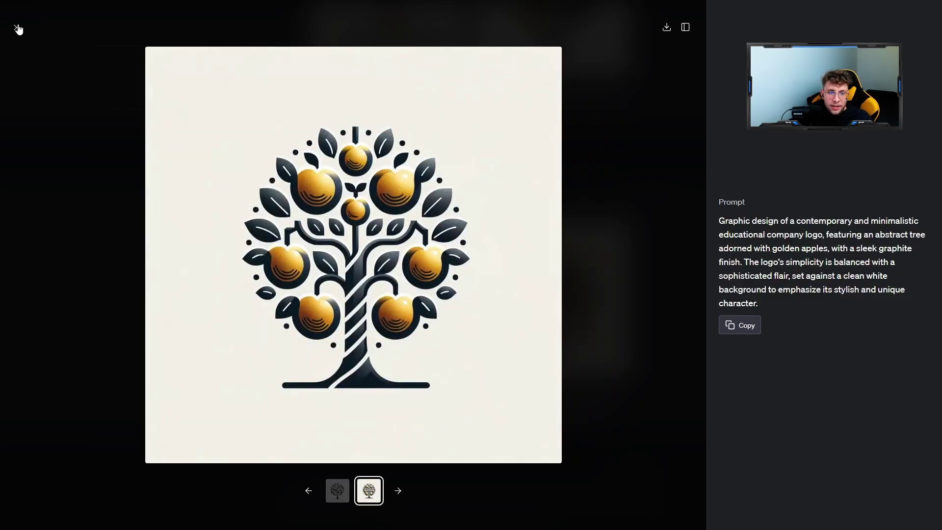
left_click(16, 27)
scroll(647, 188, "up", 2)
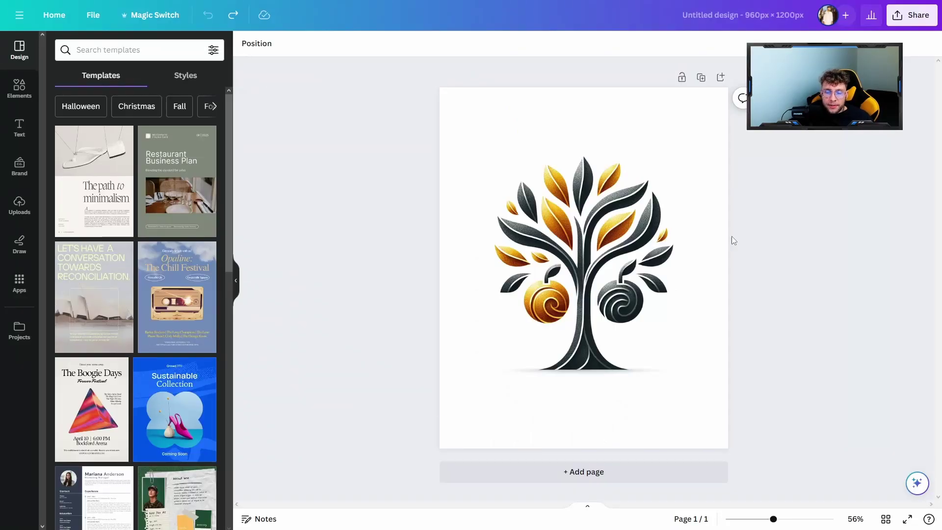
Shrink the tree logo and move it toward the page centre
left_click(548, 279)
left_click_drag(725, 412, 645, 330)
left_click_drag(602, 293, 643, 311)
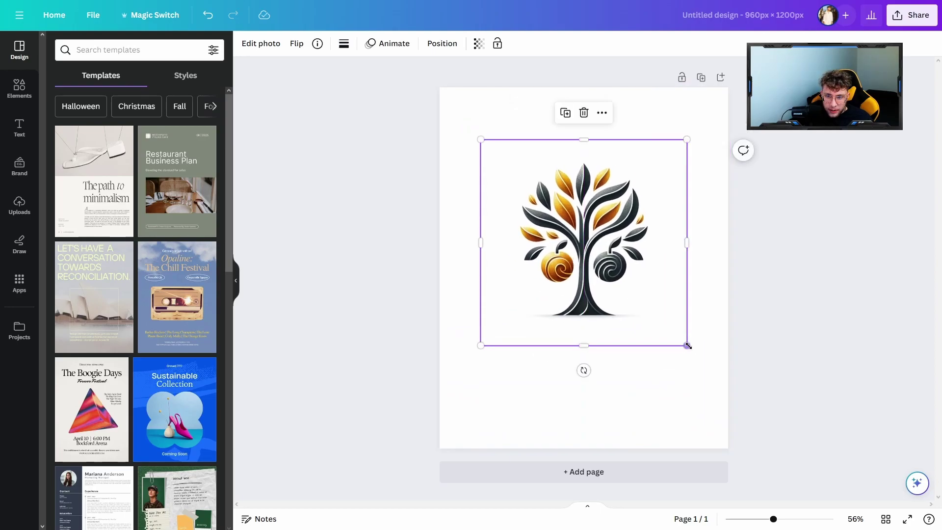
left_click_drag(685, 345, 641, 296)
left_click_drag(519, 209, 543, 256)
left_click(672, 200)
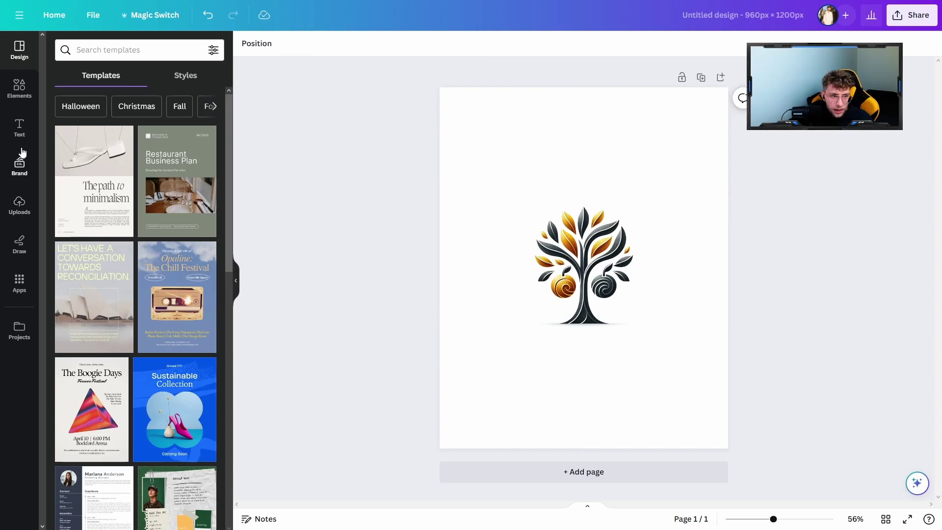
Add a 'DFA Course Academy' heading below the logo, sized to fit on one line
left_click(19, 126)
left_click_drag(103, 178, 599, 404)
left_click_drag(539, 336, 542, 336)
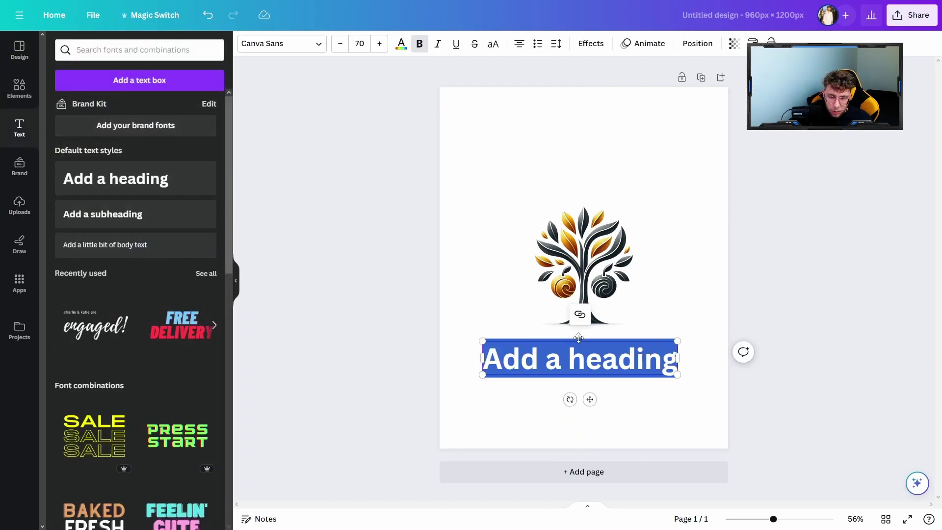
type("DFA Course Academy")
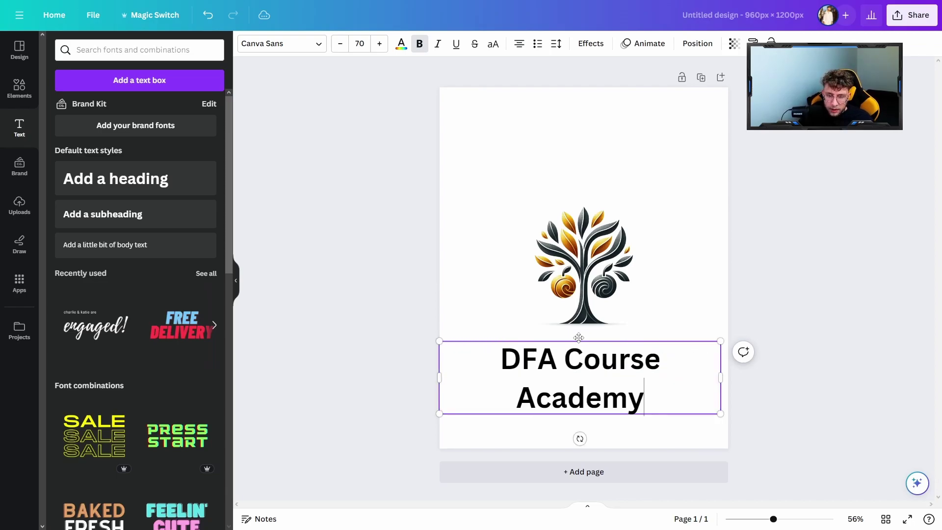
left_click_drag(720, 414, 634, 391)
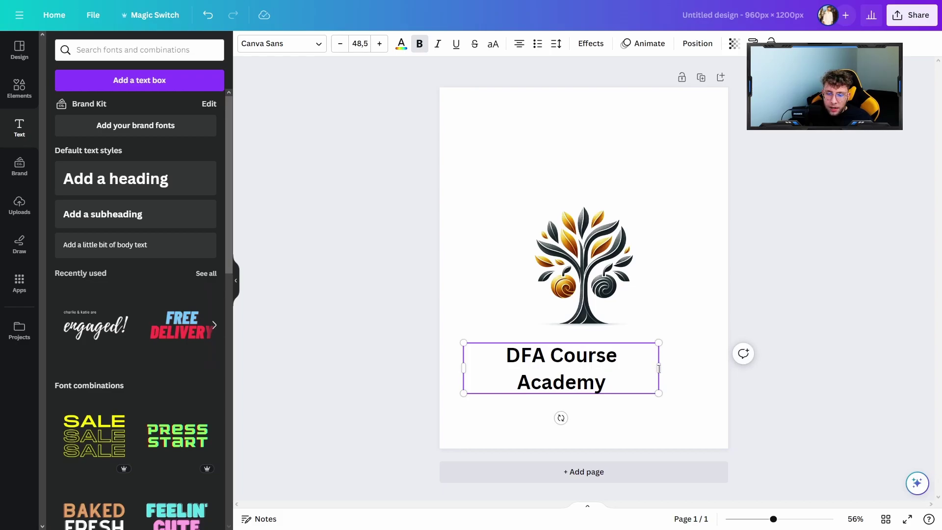
key("ctrl+shift+Left")
key("ctrl+shift+Left")
left_click_drag(660, 369, 697, 369)
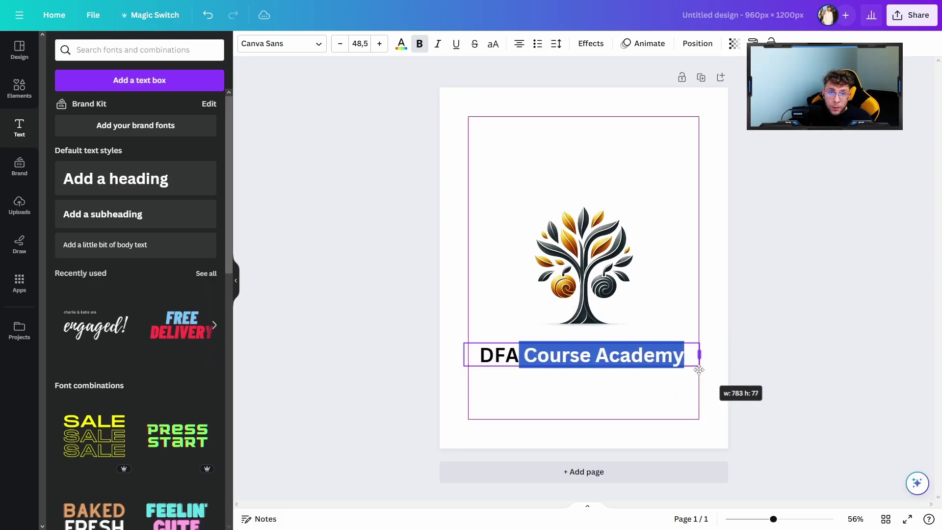
left_click(788, 319)
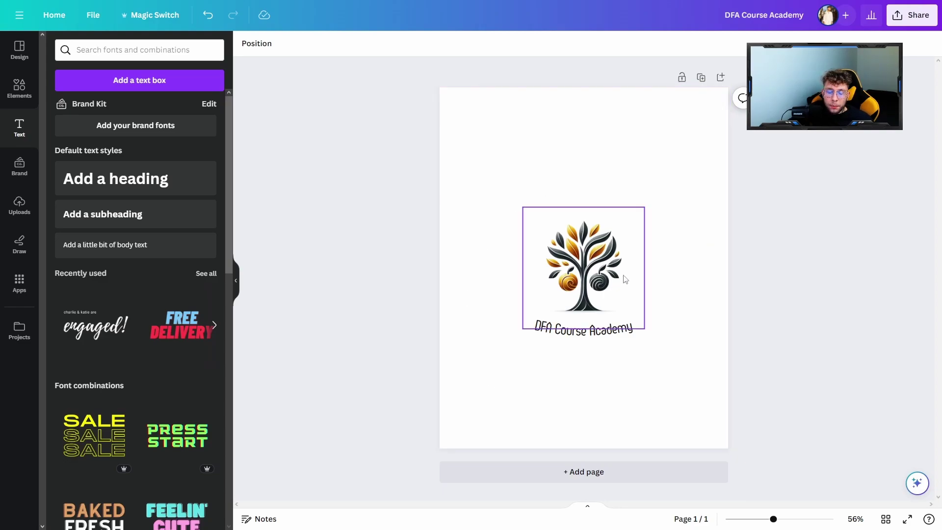
Select the logo and curved caption together, enlarge them, and centre them on the page
left_click_drag(660, 243, 549, 366)
left_click_drag(645, 207, 694, 145)
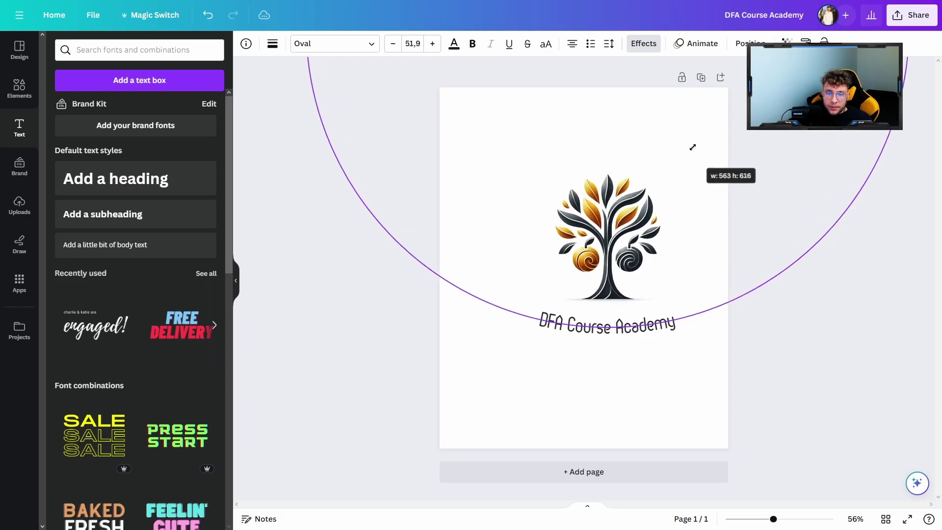
mouse_move(599, 231)
left_mouse_down()
mouse_move(569, 272)
mouse_move(570, 258)
left_mouse_up()
left_click(753, 193)
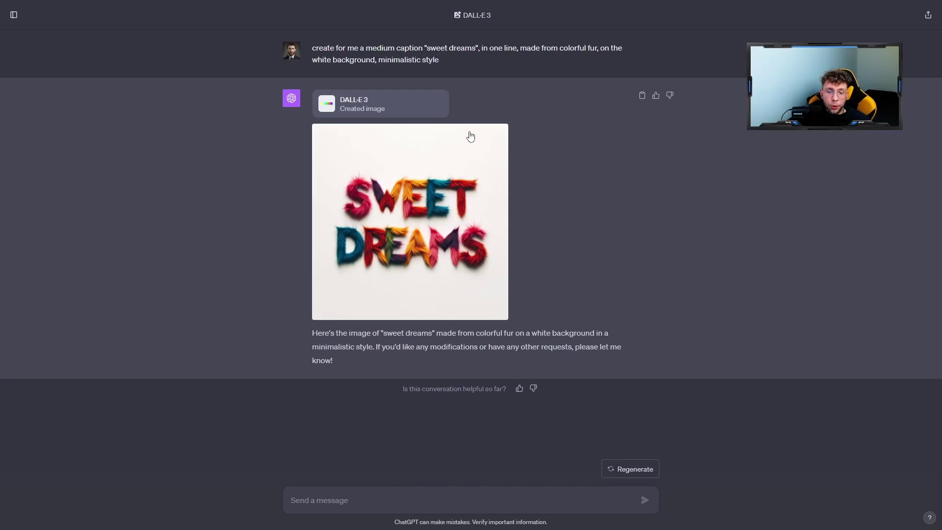
left_click(460, 157)
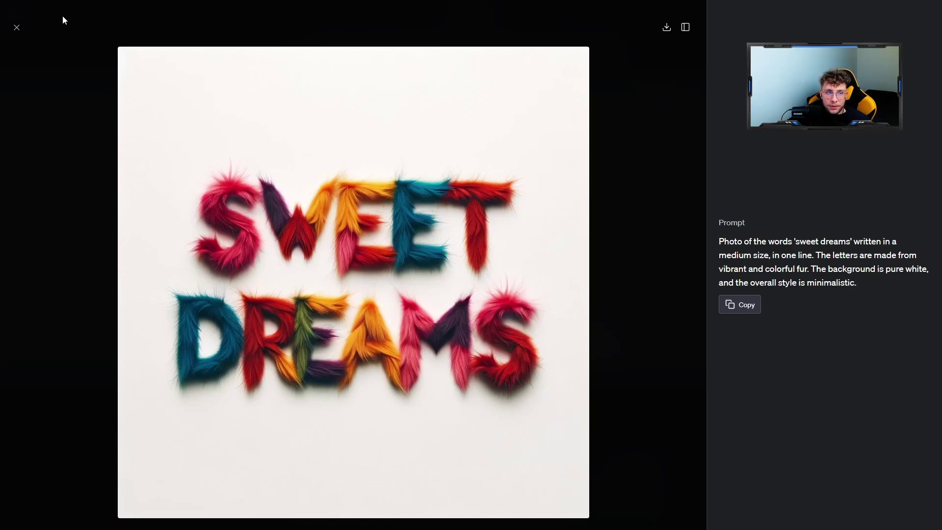
left_click(16, 29)
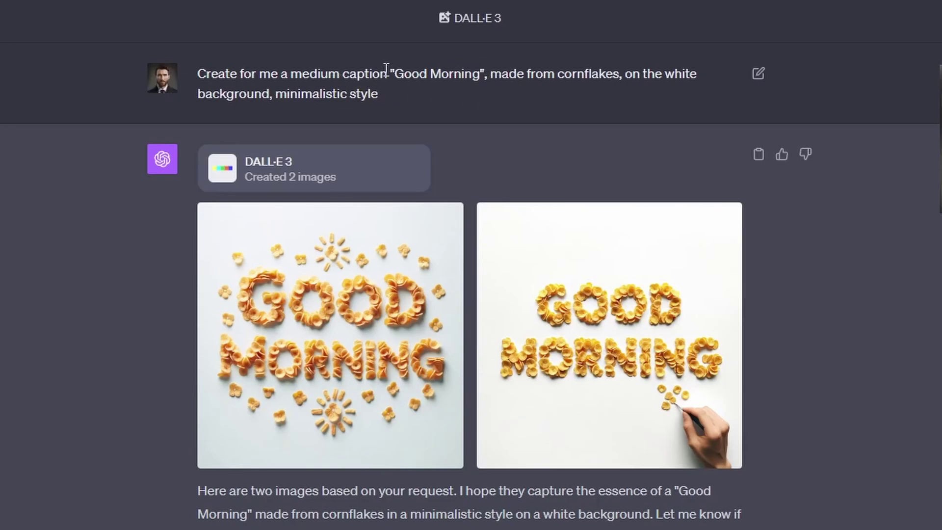
Review the prompt wording and view the second cornflake Good Morning image full-size
mouse_move(442, 83)
mouse_move(487, 73)
left_mouse_down()
mouse_move(557, 75)
mouse_move(450, 74)
left_mouse_up()
left_click(405, 88)
left_click(599, 296)
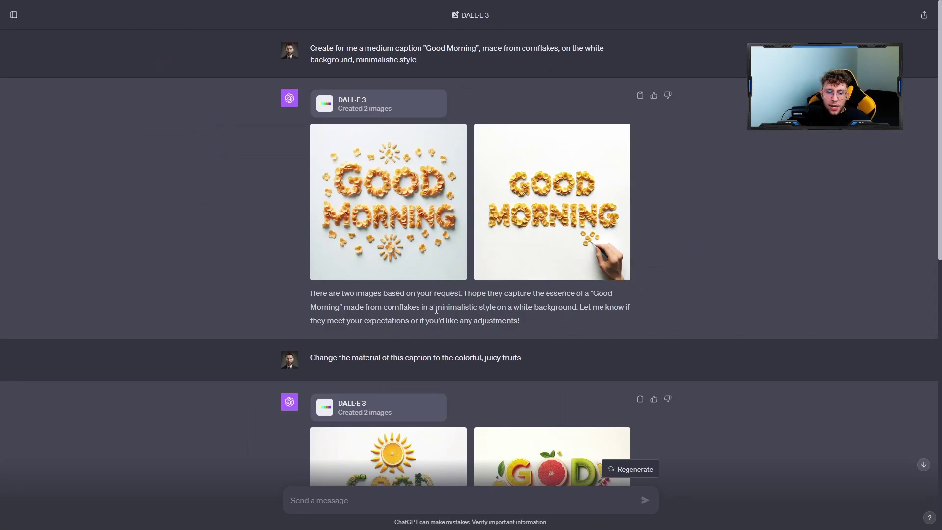
mouse_move(442, 356)
scroll(534, 352, "down", 2)
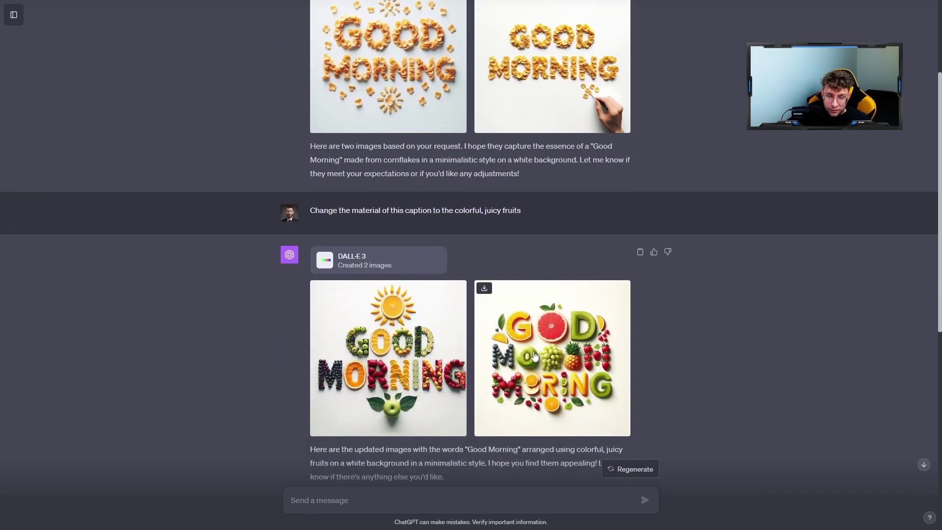
mouse_move(388, 357)
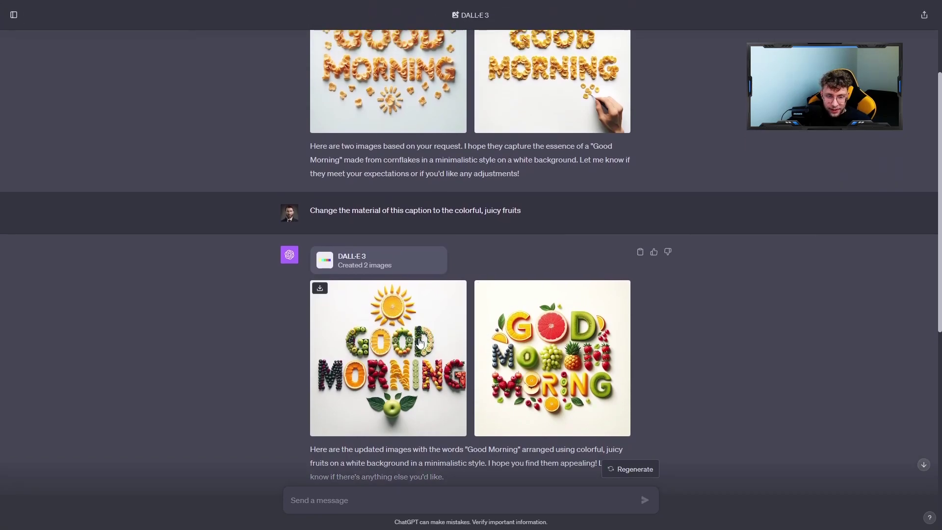
View the first fruit Good Morning image, then the vegetable version, full-size
left_click(422, 338)
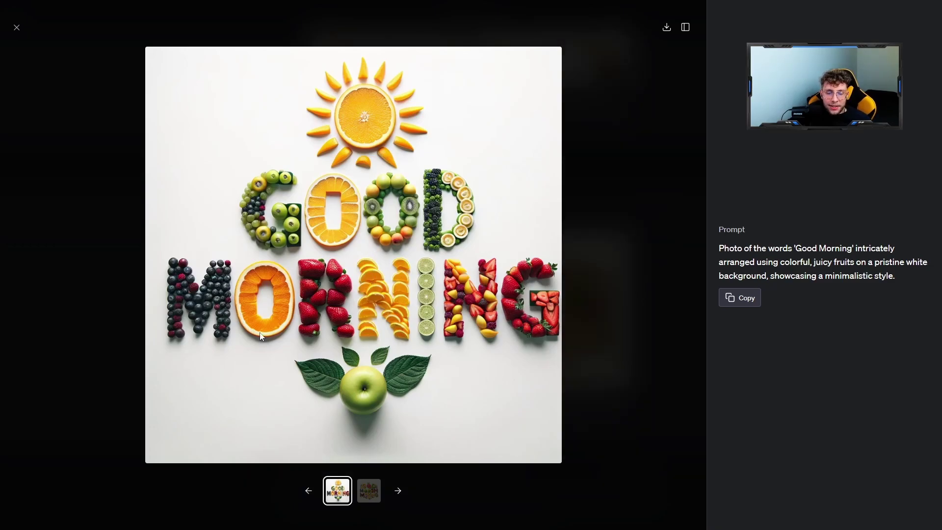
left_click(16, 28)
scroll(491, 286, "down", 2)
scroll(490, 286, "down", 1)
scroll(491, 286, "down", 1)
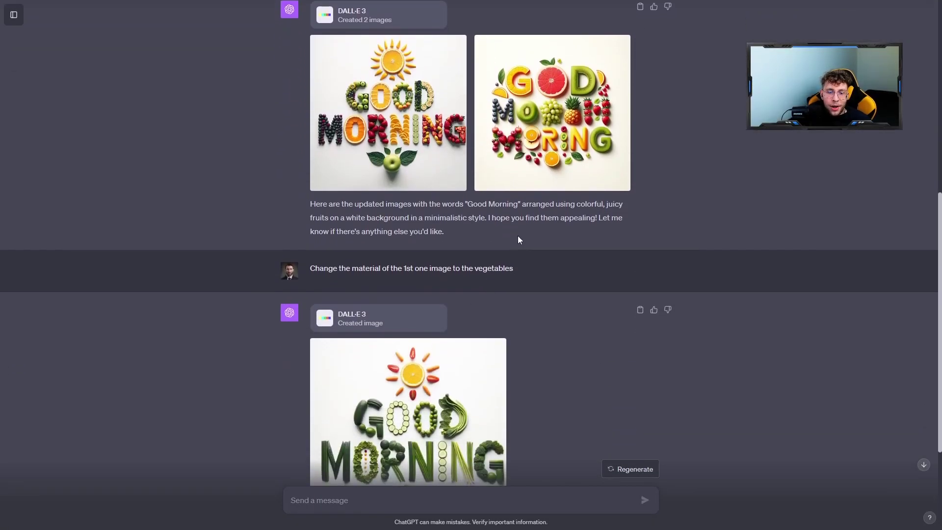
scroll(518, 239, "down", 1)
scroll(519, 237, "down", 1)
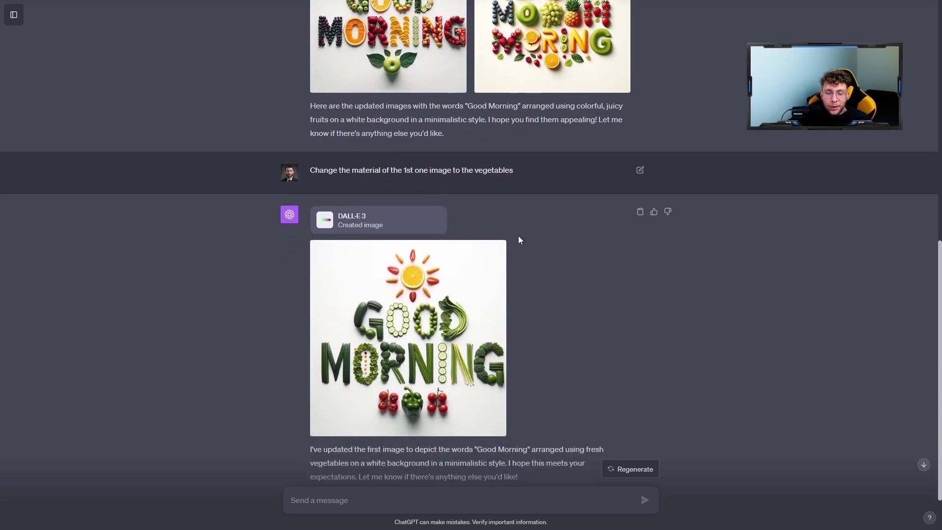
scroll(518, 237, "up", 2)
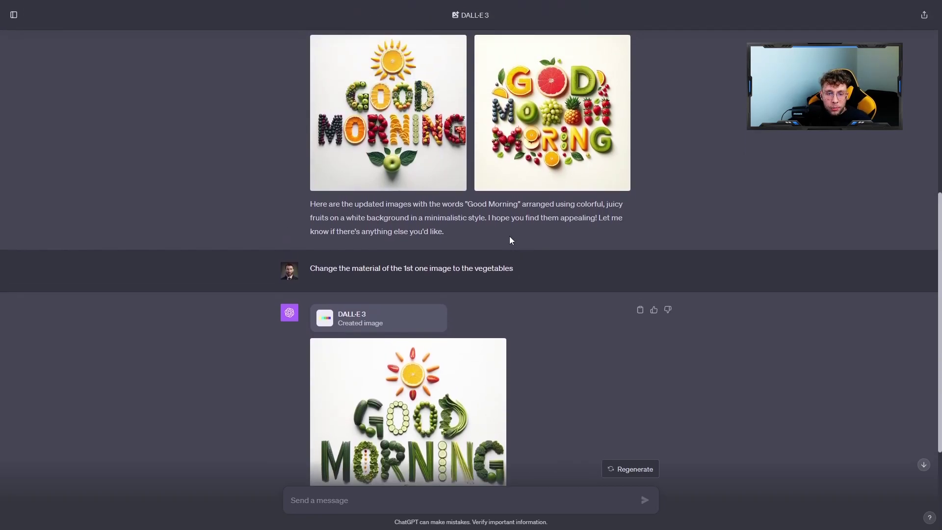
left_click(474, 420)
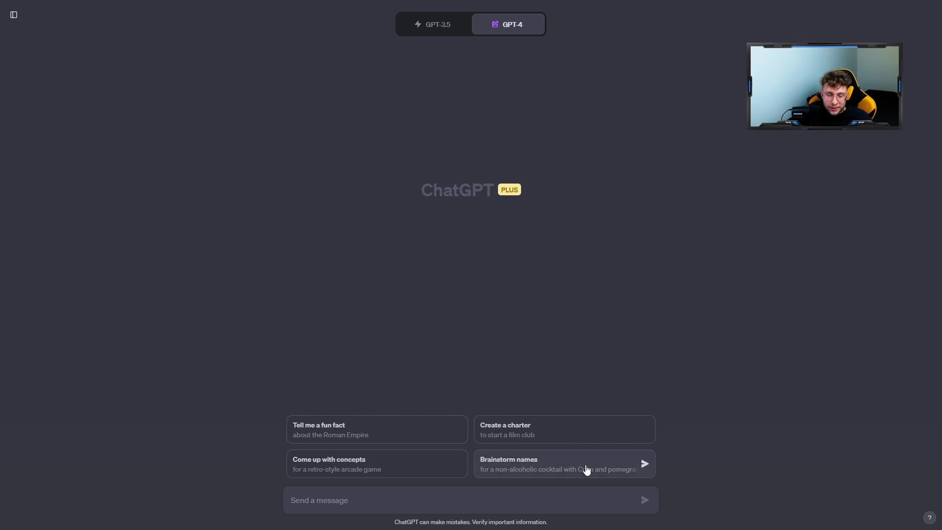
type("Create for me a ring in Spanish style, 18 carat gold with 2.5 carat diamond on the top, fancy, light background, minimalistic style")
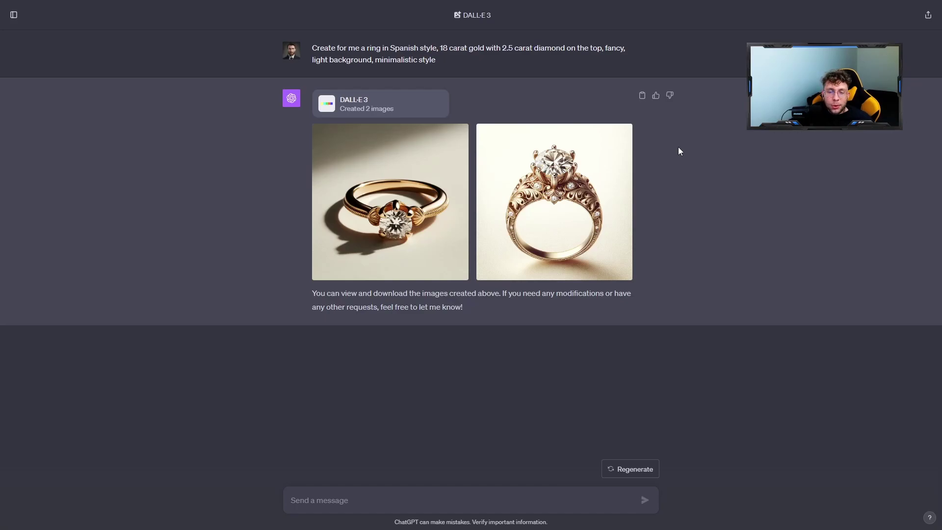
Look at both gold ring images full-size, including the ornate second one
left_click(392, 196)
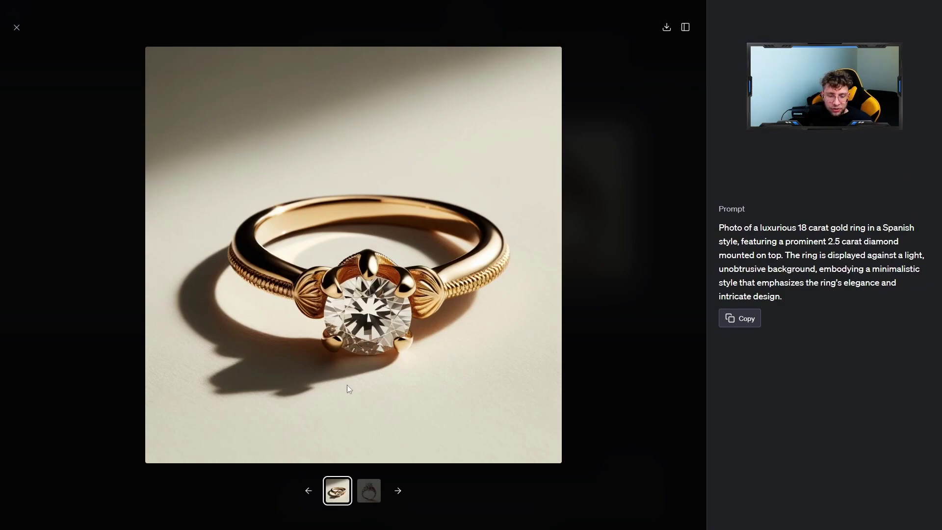
left_click(375, 491)
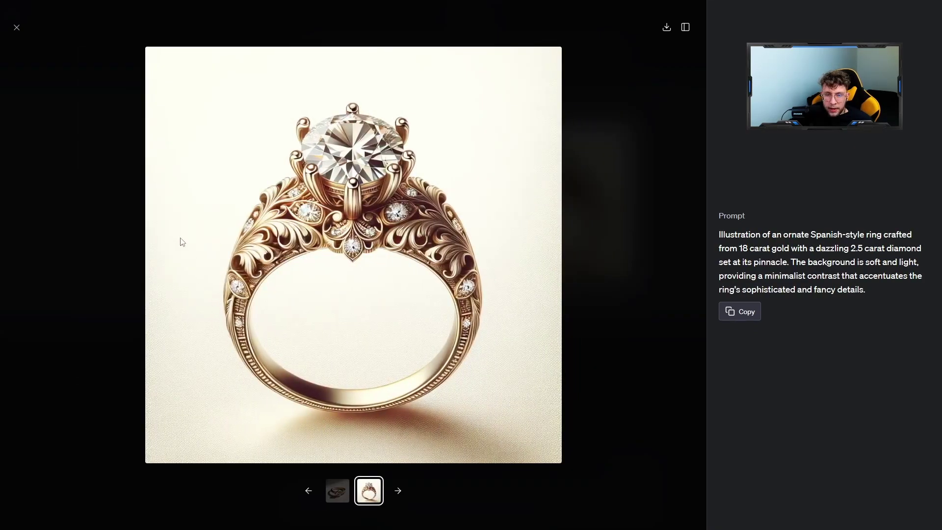
left_click(15, 30)
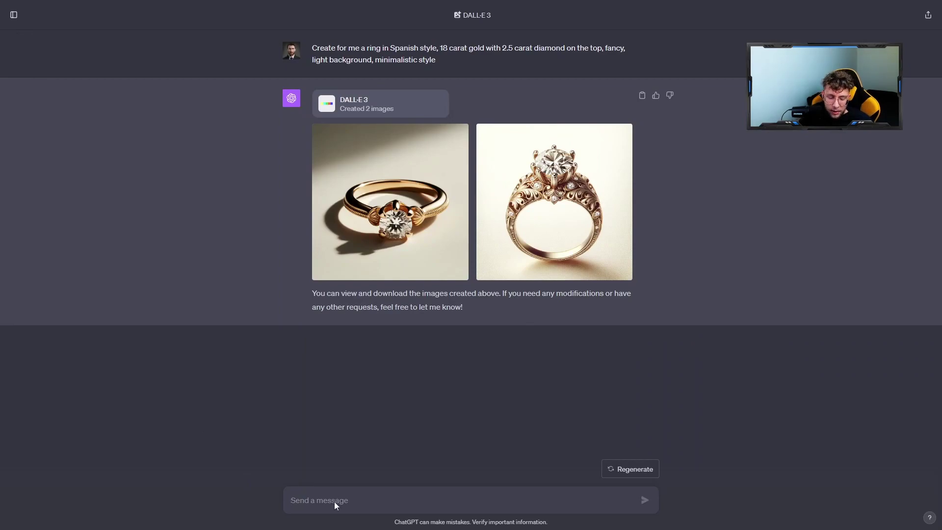
type("based on the 1 one image create for me a baracelet in the same style,d")
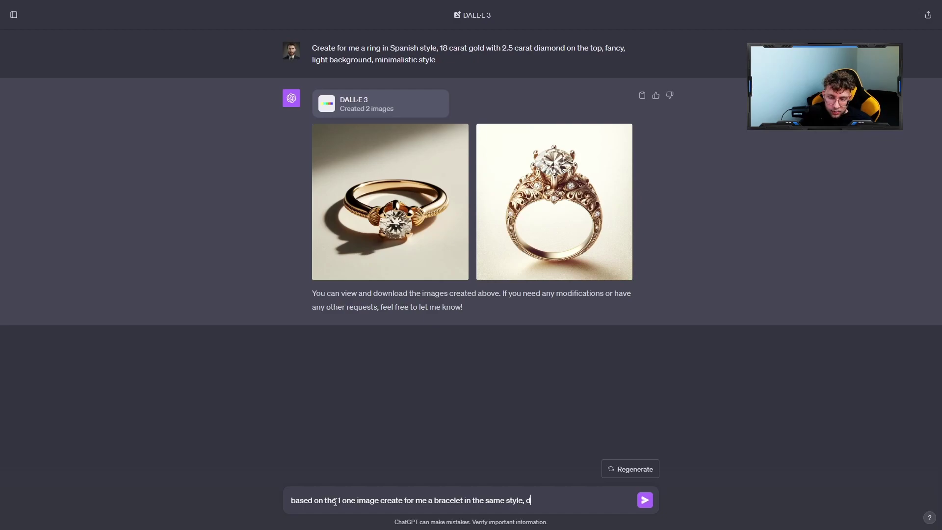
type("on't include the diamond")
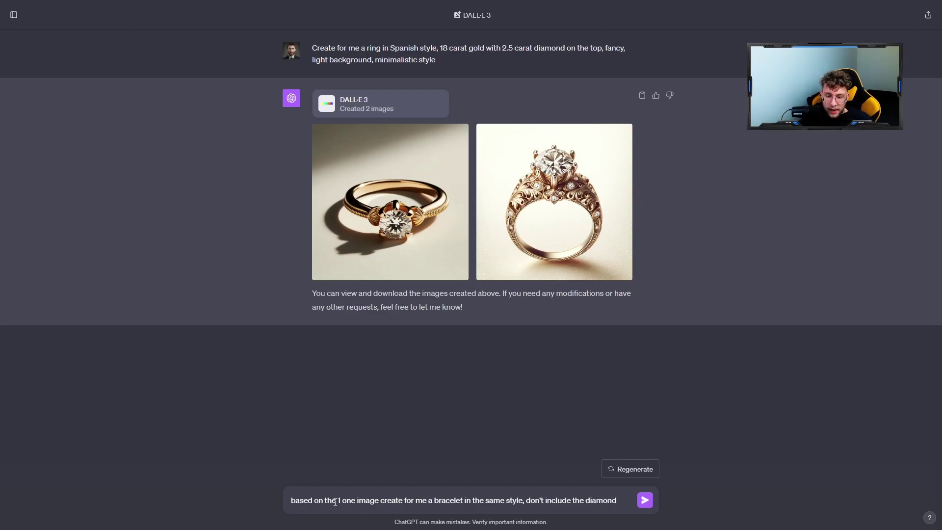
Send the matching-bracelet request and compare the first bracelet with the first ring
key("Return")
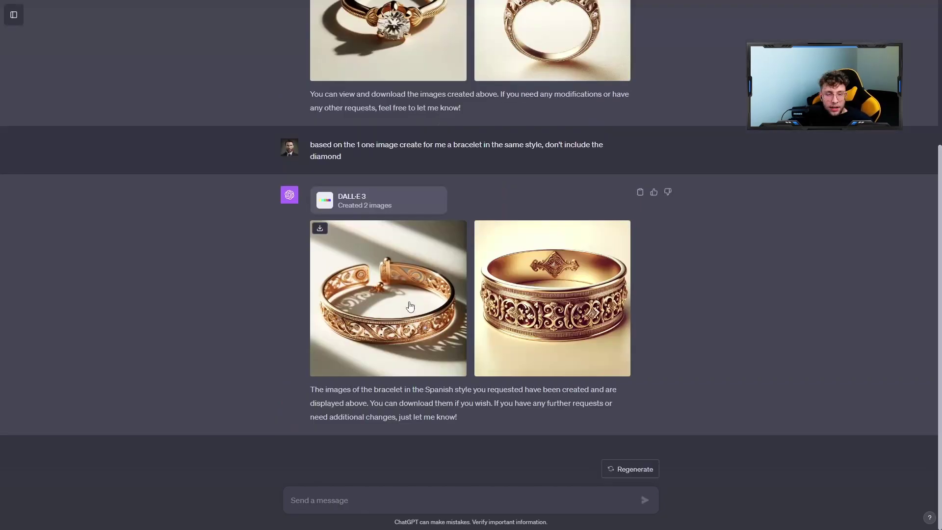
left_click(405, 303)
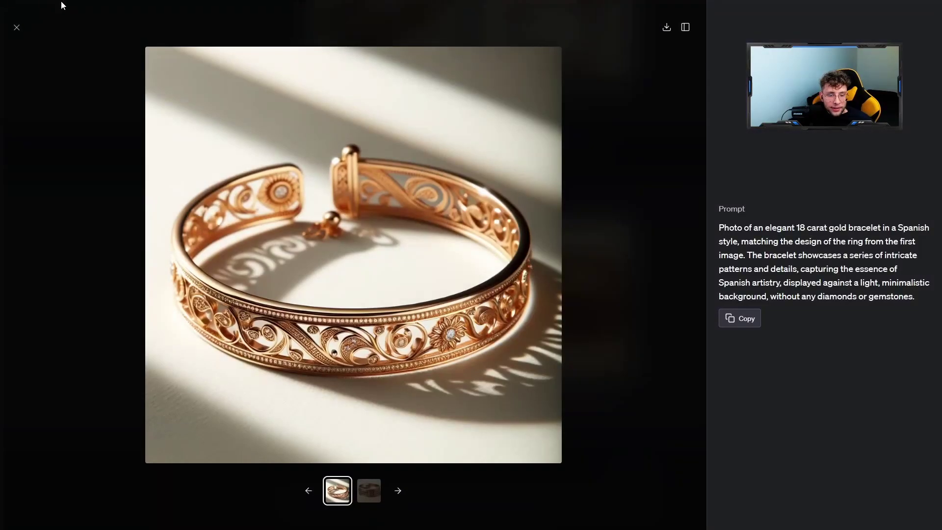
left_click(17, 31)
scroll(449, 122, "up", 2)
left_click(449, 121)
left_click(17, 29)
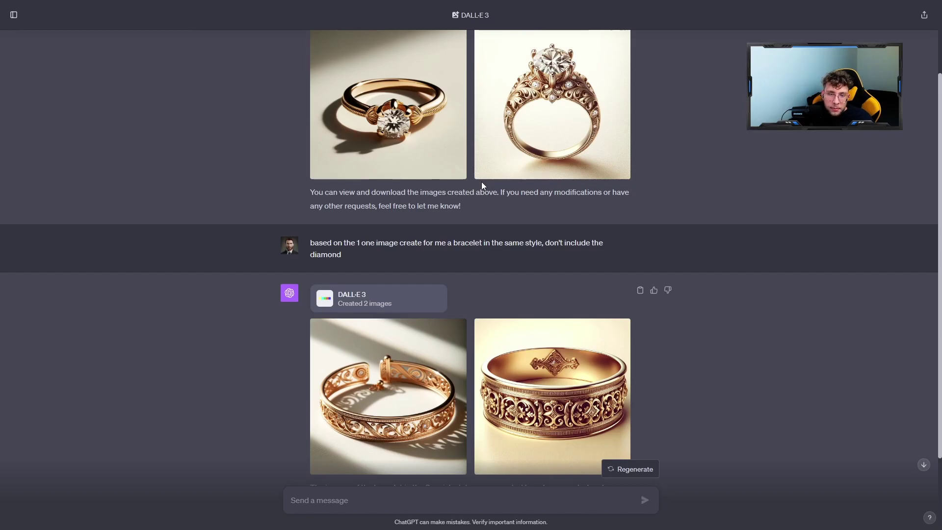
Compare the first ring image with both bracelet images at full size
left_click(429, 146)
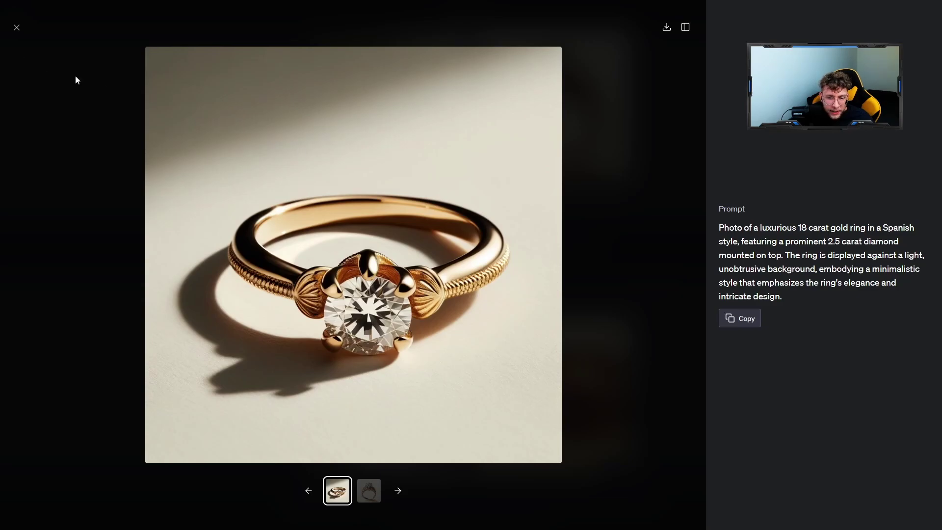
left_click(16, 28)
scroll(498, 230, "down", 2)
left_click(416, 280)
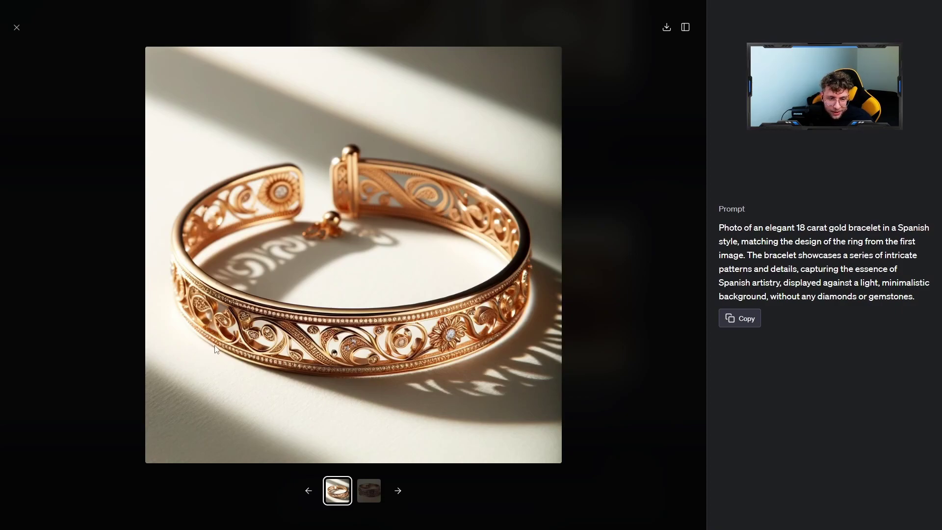
left_click(376, 491)
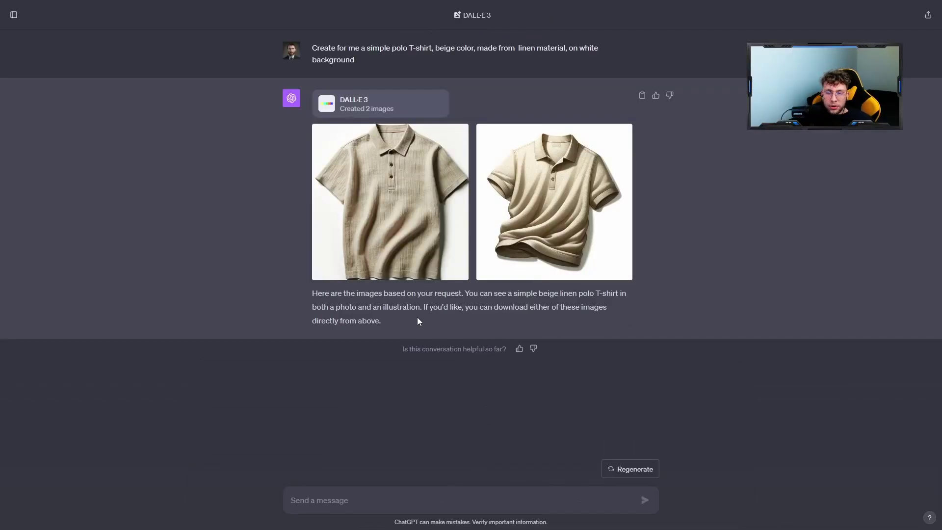
Inspect the first beige polo T-shirt image full size
left_click(400, 253)
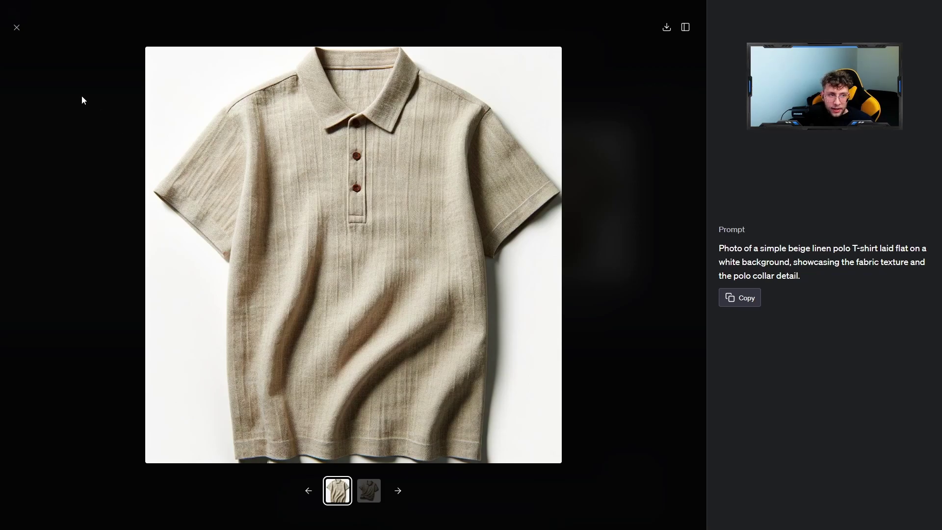
left_click(18, 30)
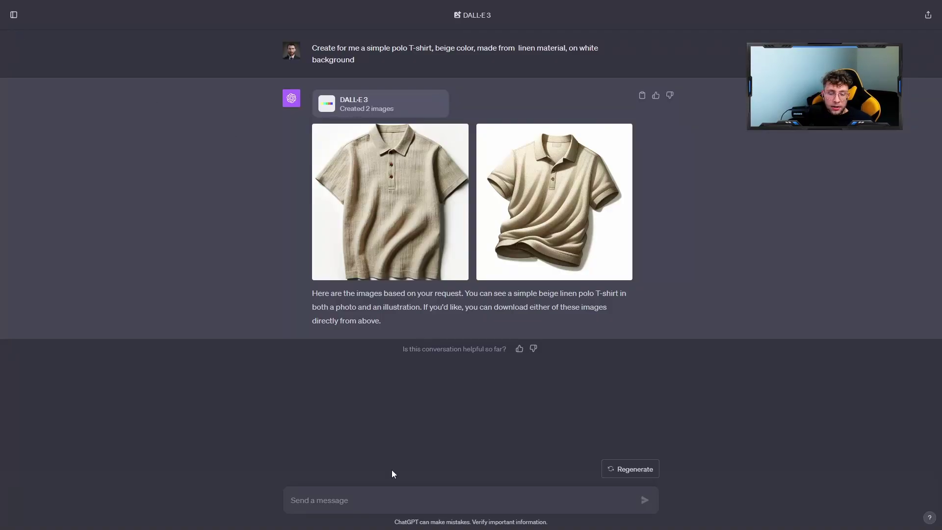
type("make the top of the t-shirt in the v-neck style")
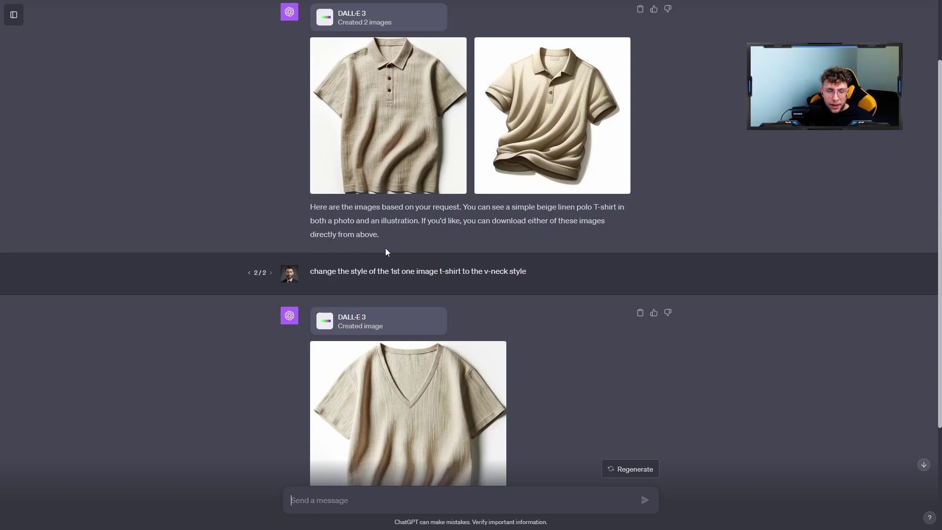
mouse_move(491, 272)
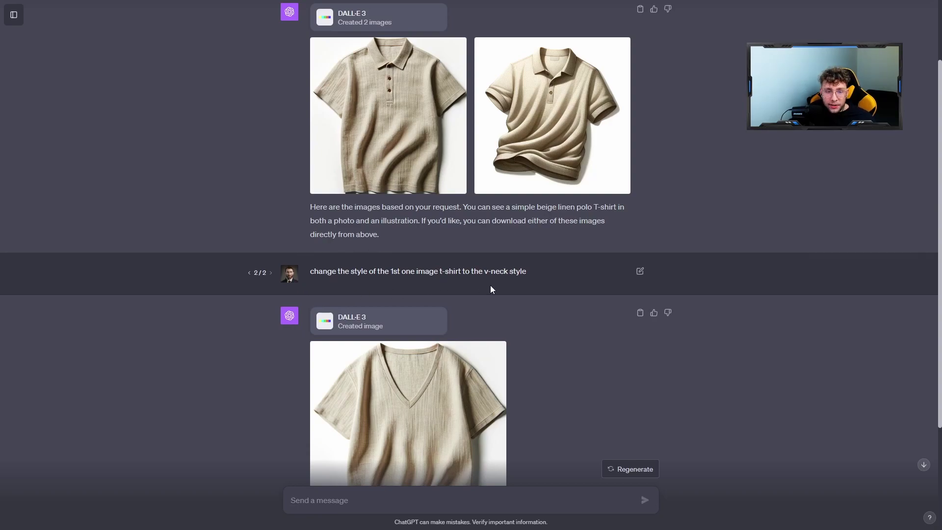
scroll(490, 285, "down", 1)
scroll(490, 285, "down", 2)
scroll(488, 289, "up", 2)
scroll(488, 290, "down", 1)
scroll(481, 300, "up", 1)
scroll(472, 300, "up", 2)
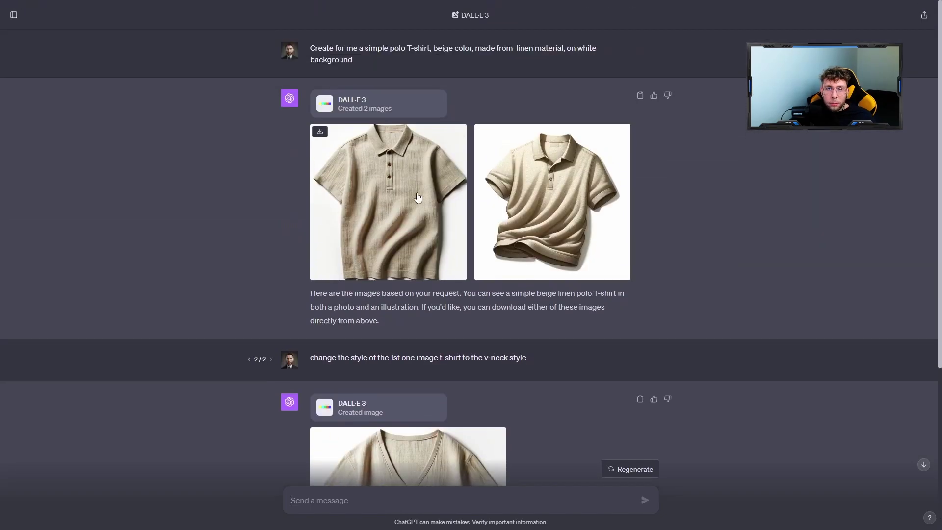
scroll(416, 198, "down", 2)
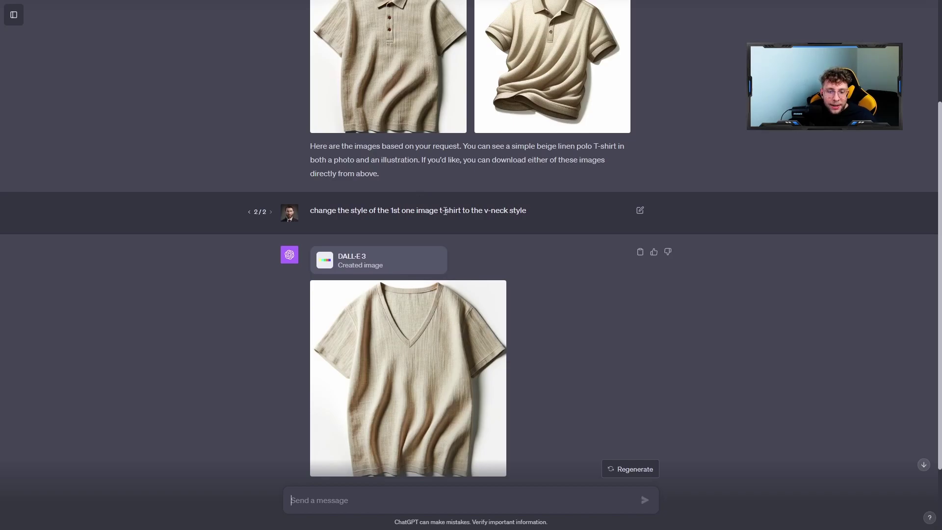
scroll(444, 211, "up", 1)
scroll(448, 213, "down", 1)
mouse_move(409, 377)
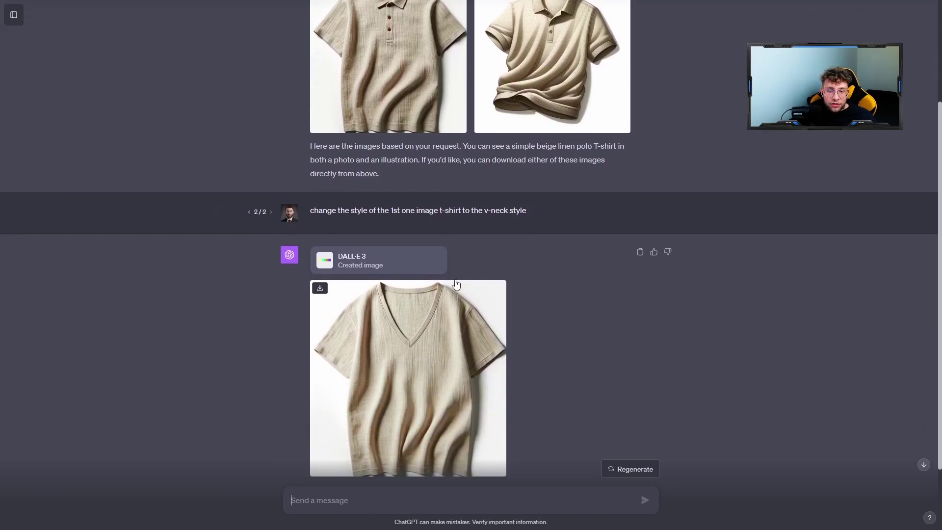
scroll(457, 282, "up", 1)
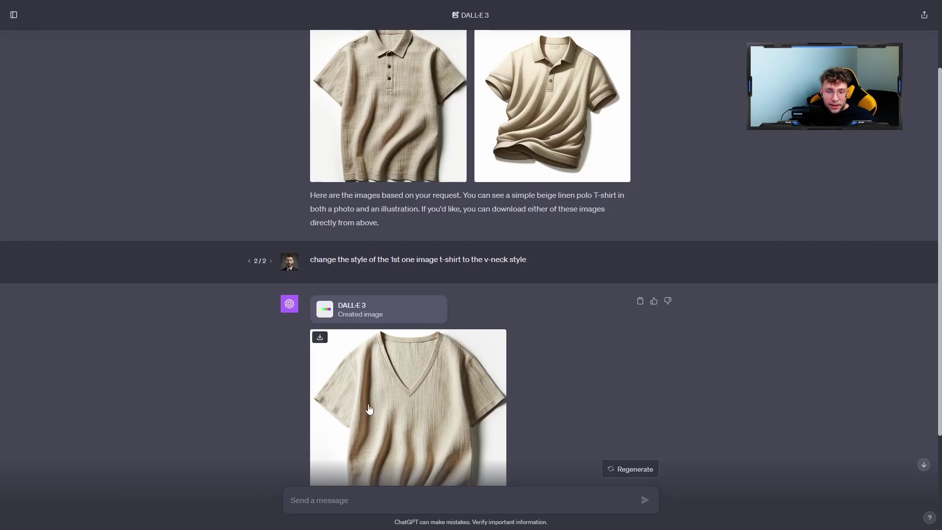
scroll(452, 365, "up", 2)
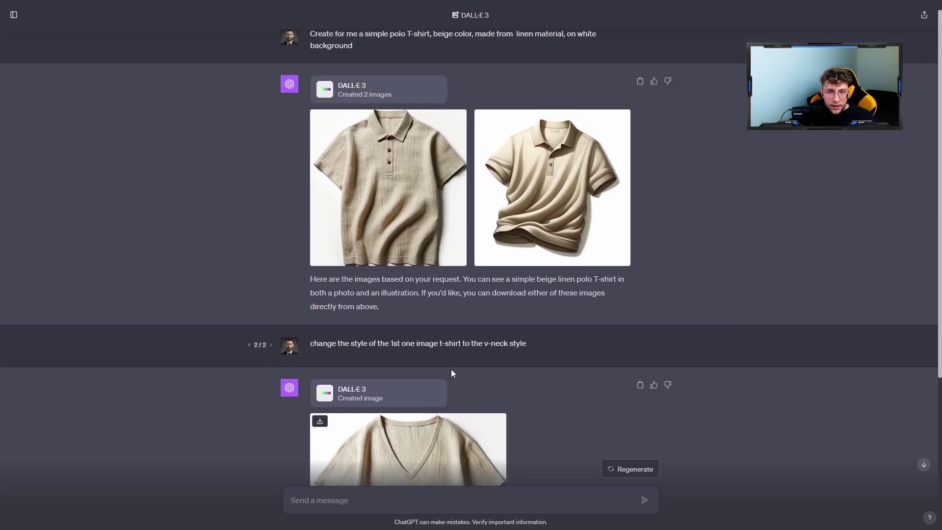
scroll(451, 366, "down", 3)
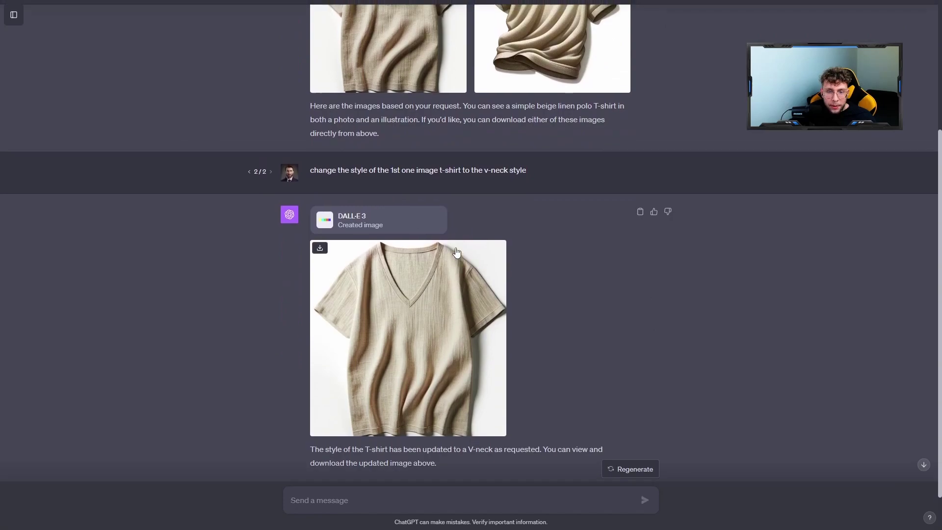
scroll(449, 221, "up", 2)
scroll(434, 162, "down", 1)
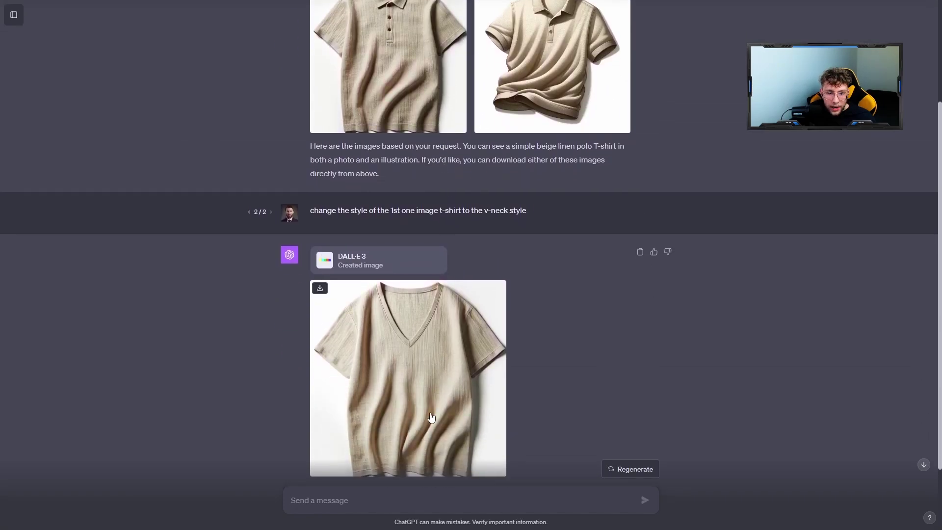
scroll(431, 417, "down", 1)
scroll(435, 343, "up", 2)
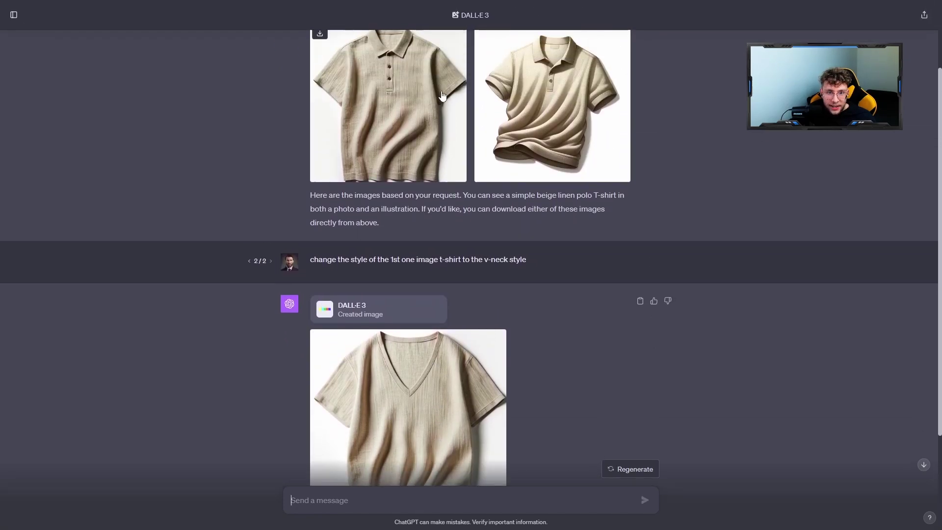
left_click(387, 119)
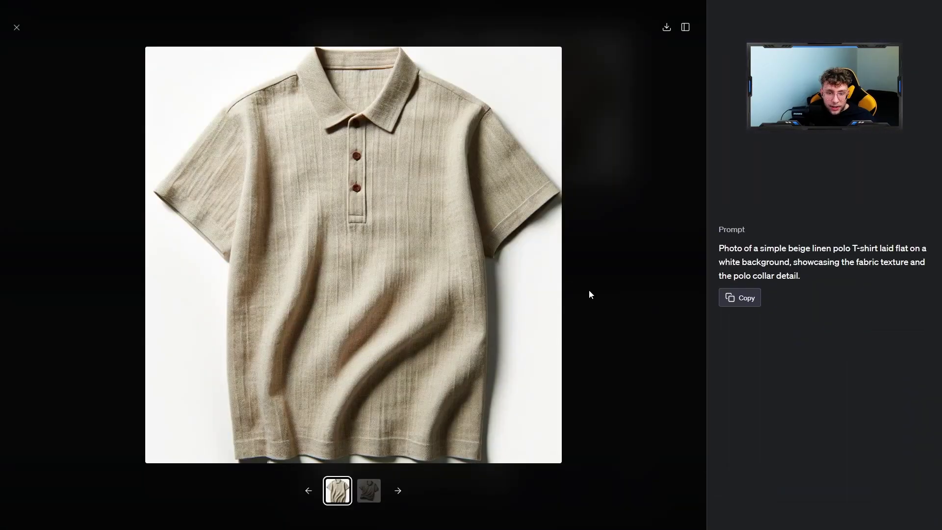
left_click(16, 29)
scroll(442, 250, "down", 2)
left_click(460, 270)
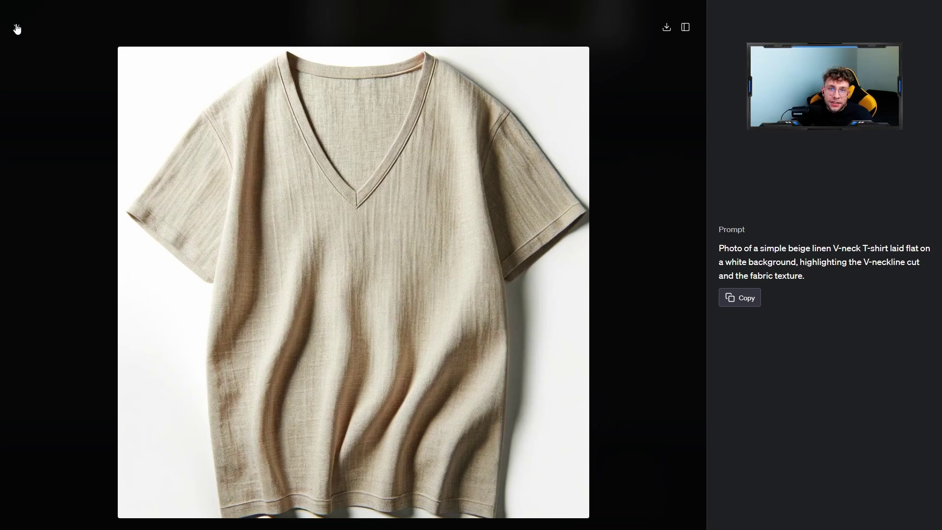
Check the blue T-shirt result, then resubmit the blue request to regenerate it
left_click(16, 29)
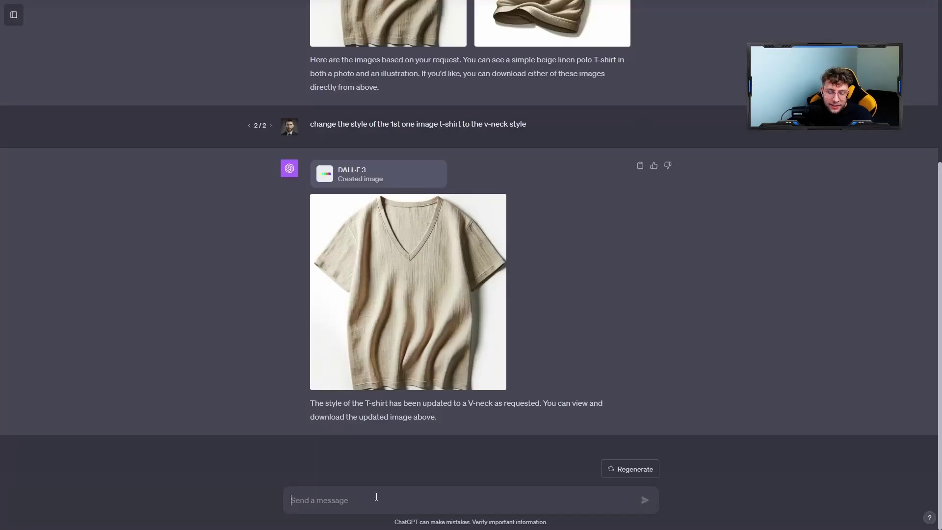
type("change the color of this t")
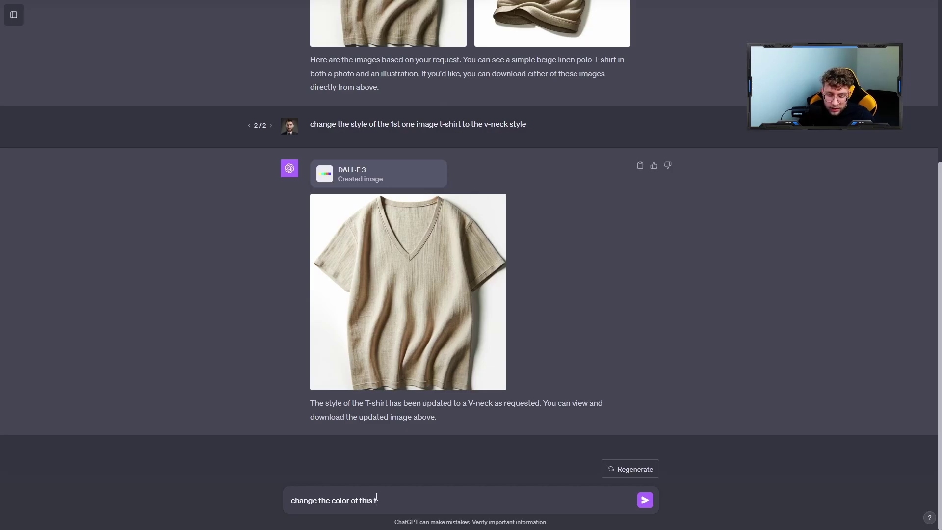
type("-shirt to the v")
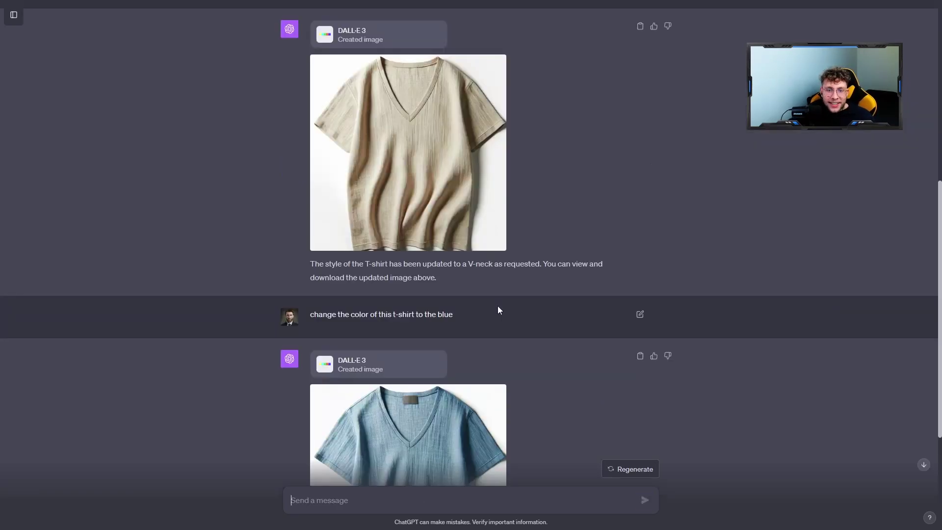
scroll(498, 306, "down", 2)
scroll(498, 305, "up", 3)
scroll(498, 309, "down", 2)
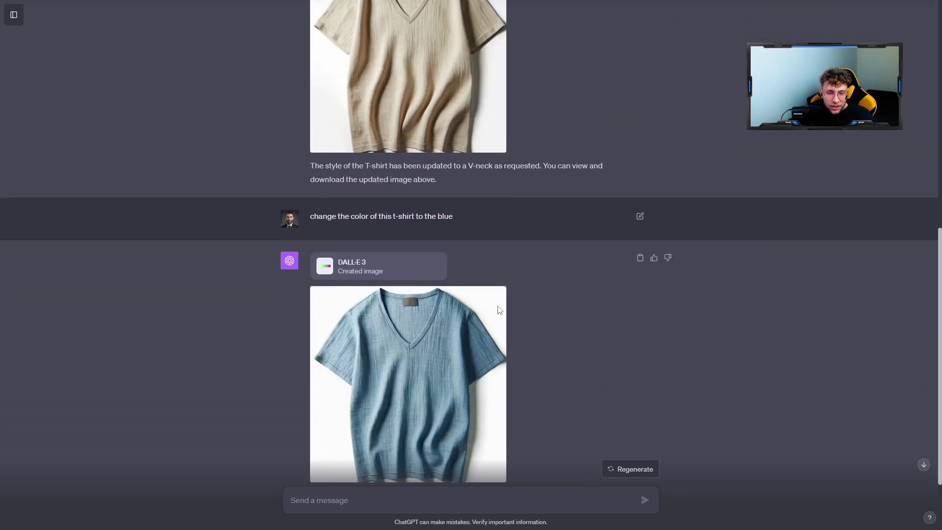
scroll(498, 309, "down", 1)
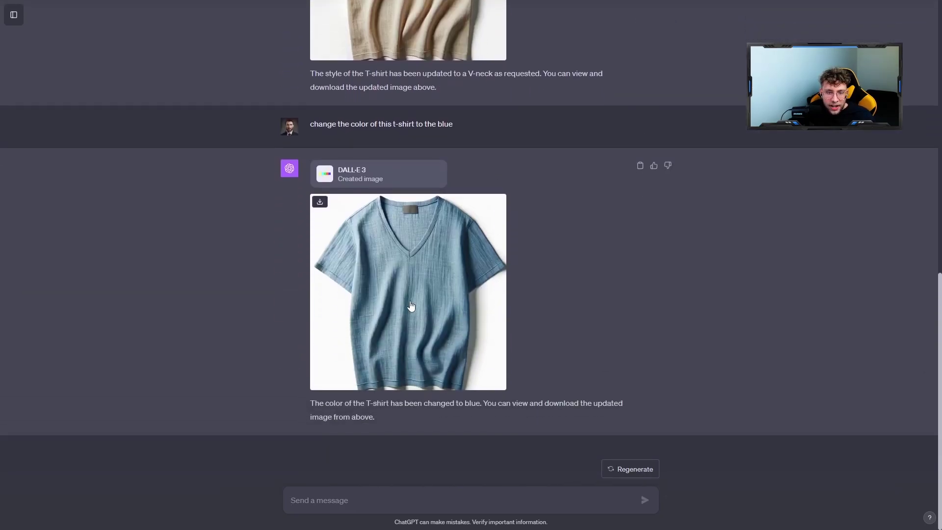
left_click(413, 307)
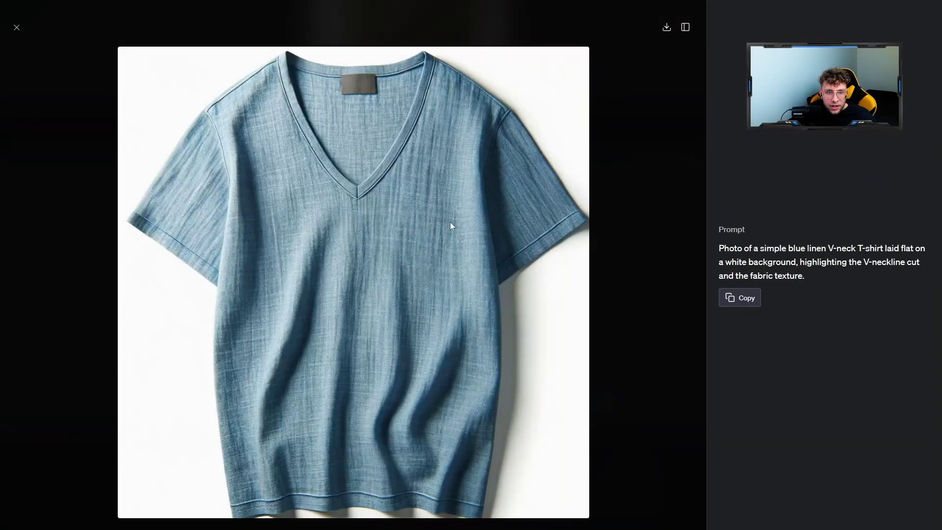
left_click(15, 28)
scroll(596, 221, "up", 4)
scroll(626, 251, "down", 2)
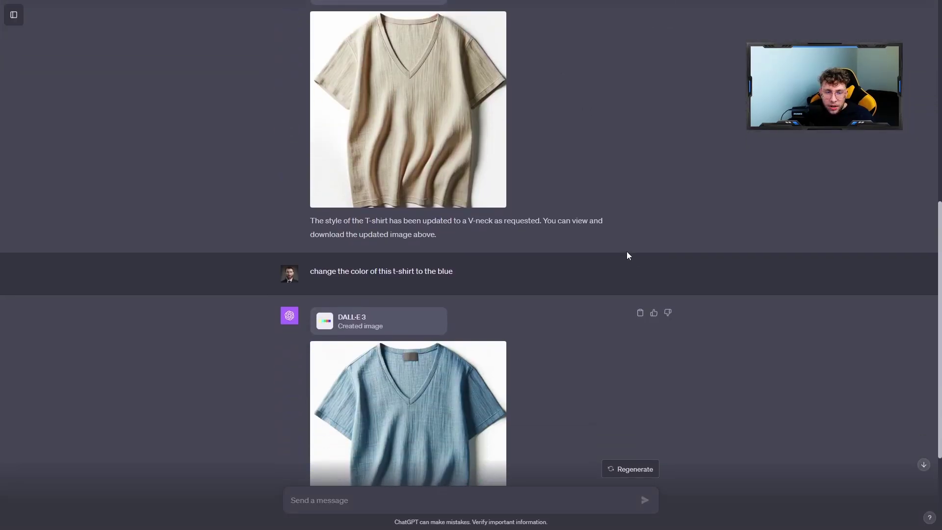
left_click(643, 272)
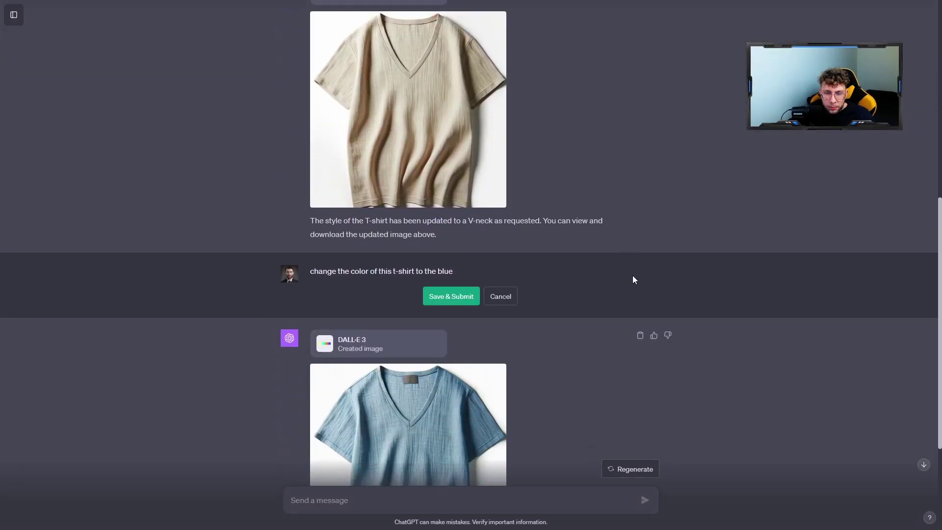
left_click(451, 298)
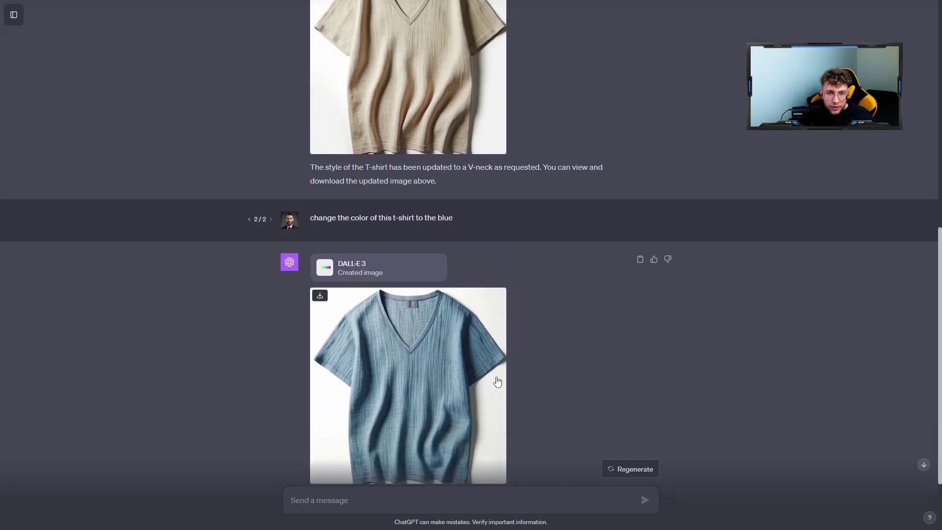
scroll(491, 373, "down", 1)
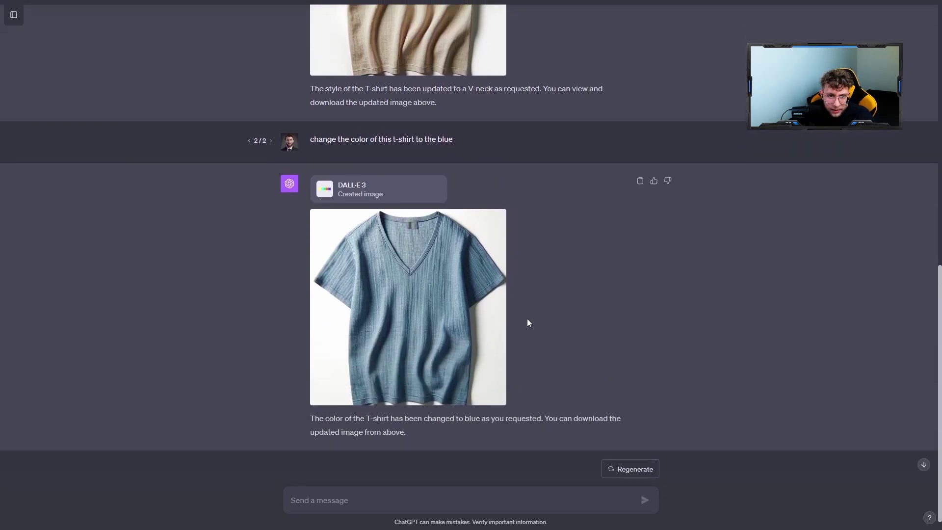
scroll(527, 319, "up", 3)
scroll(519, 294, "down", 2)
scroll(520, 293, "down", 2)
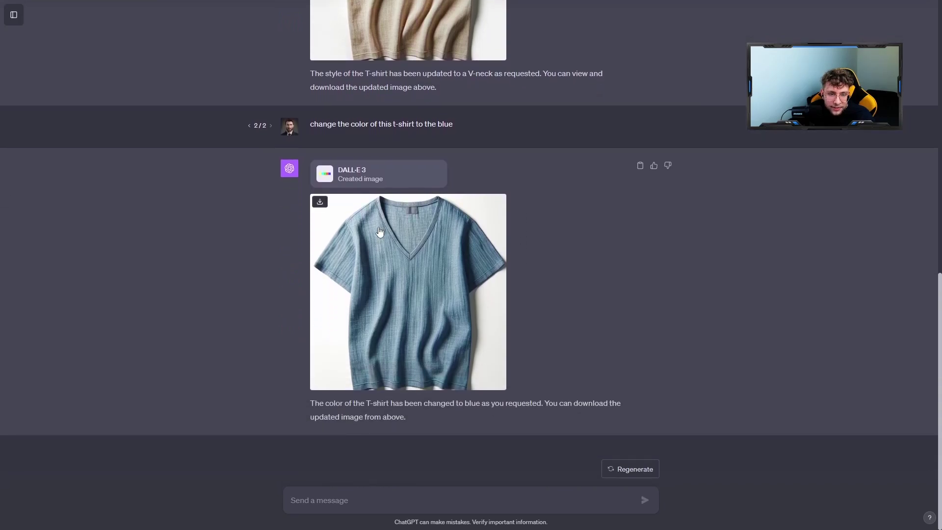
scroll(423, 211, "up", 2)
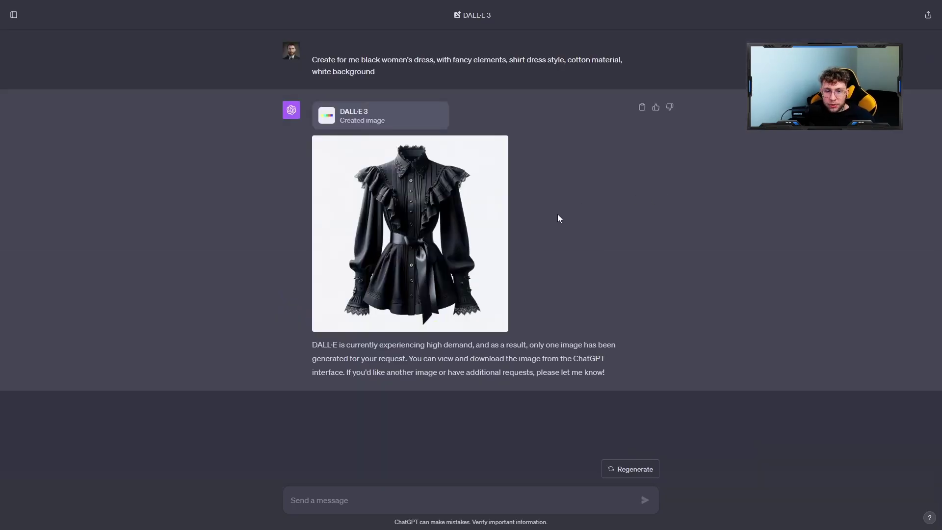
mouse_move(467, 66)
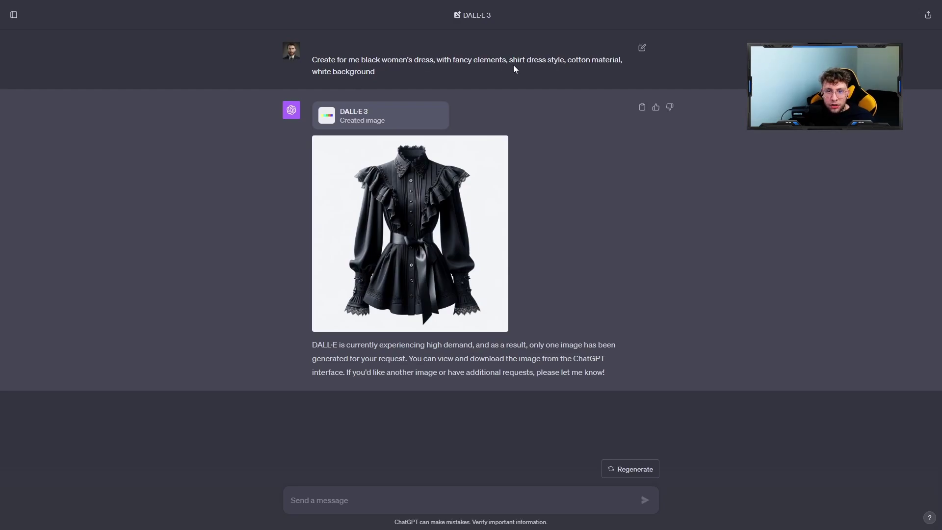
Open the black shirt-dress image full size
left_click(410, 235)
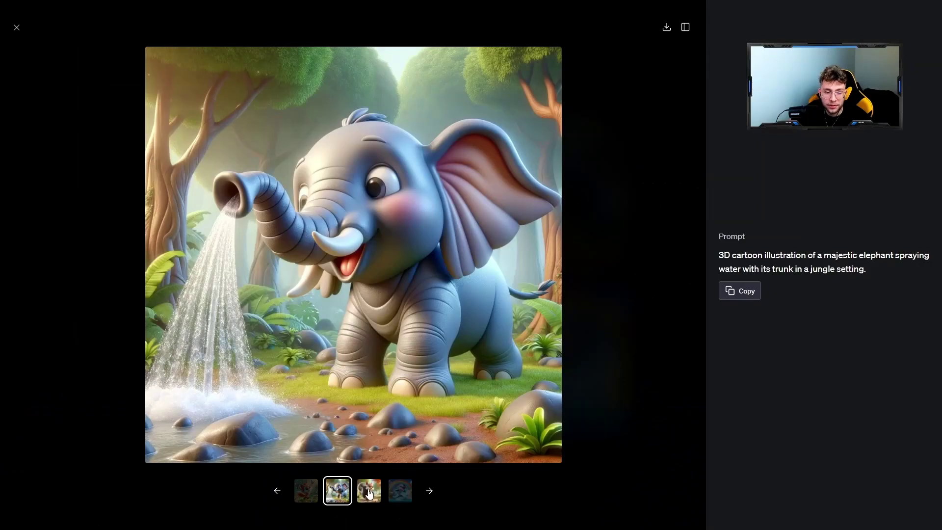
View the squirrel illustration and the fourth image in the lightbox
left_click(369, 491)
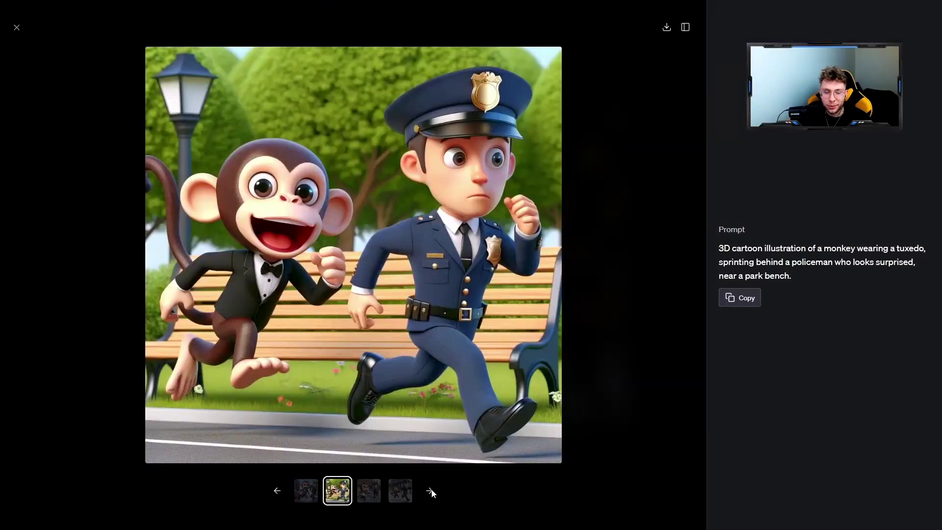
left_click(399, 492)
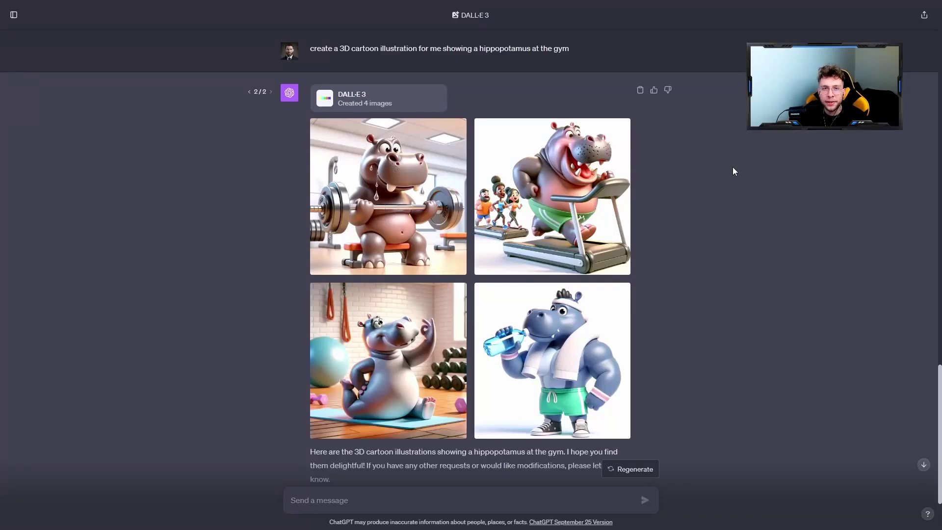